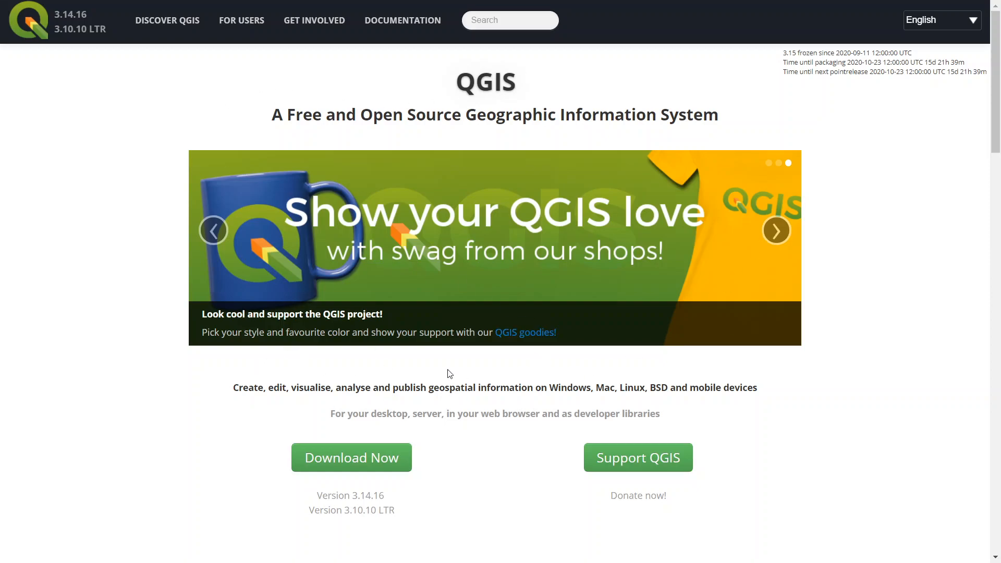
Switch the QGIS website's language to Português (Brasil)
scroll(429, 339, down, 7)
scroll(431, 339, up, 4)
scroll(705, 282, up, 4)
click(970, 21)
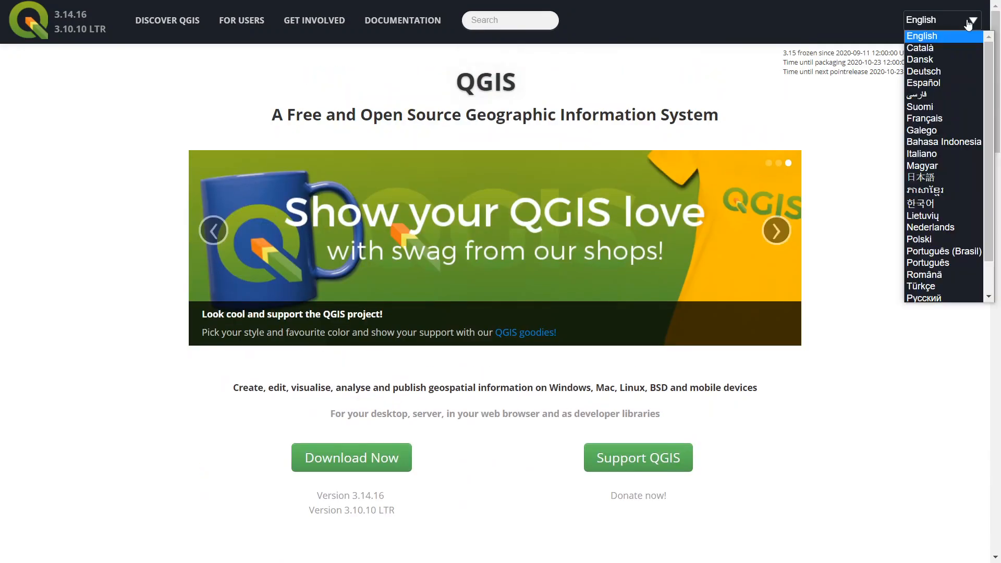
click(934, 251)
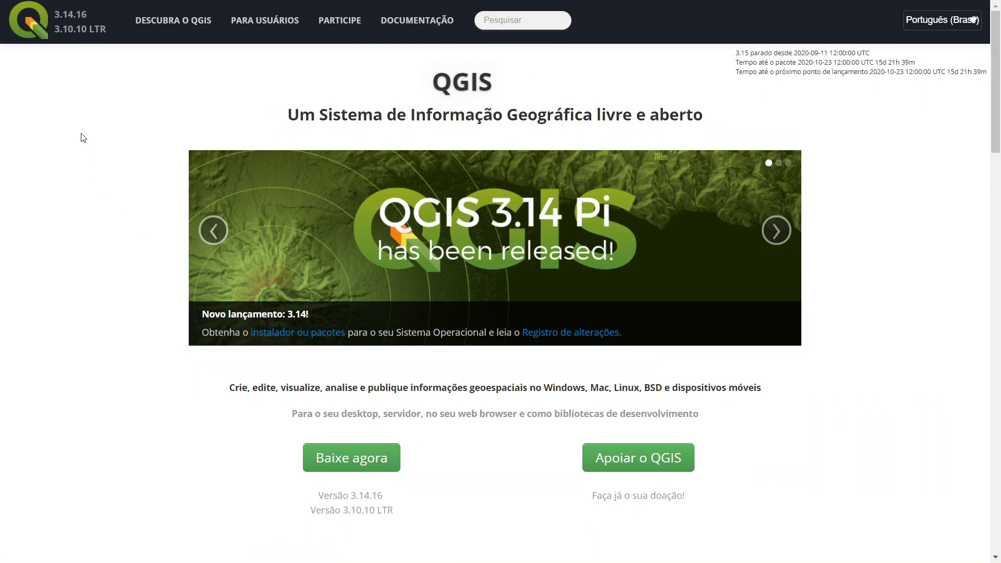
Try to download the long-term QGIS 3.10 (64 bits) standalone installer from the Windows download list
click(349, 464)
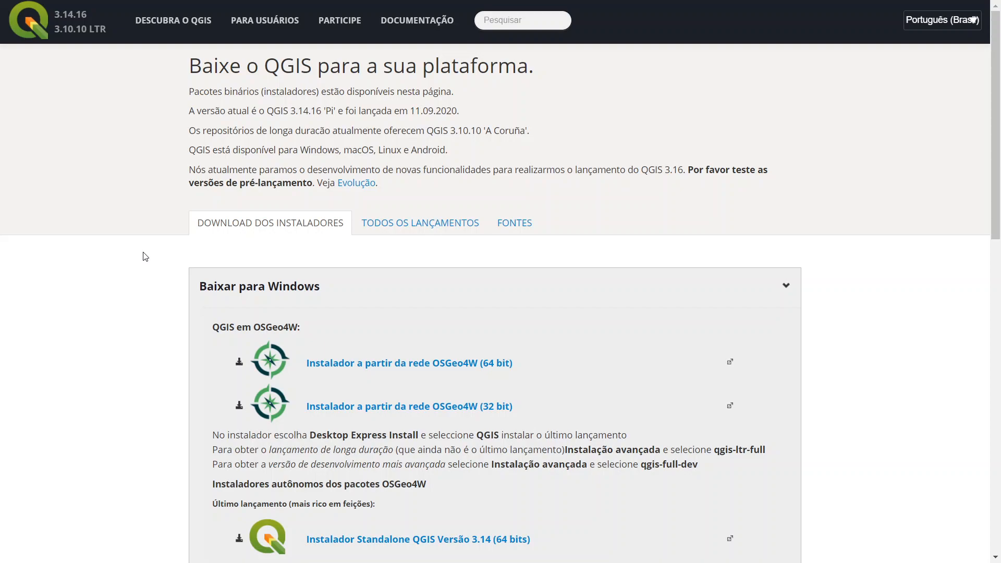
scroll(140, 251, down, 3)
scroll(141, 249, down, 4)
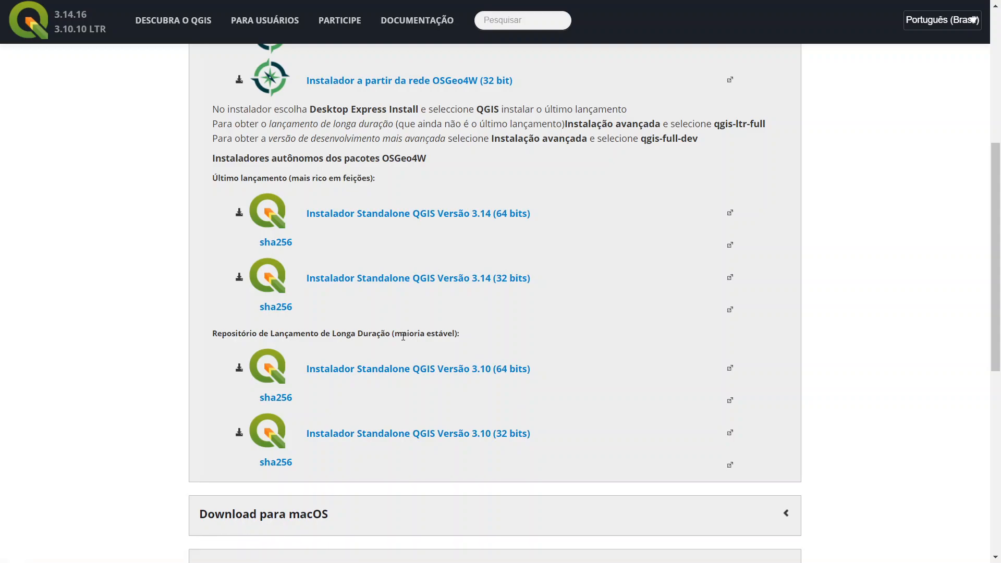
drag(395, 336, 457, 336)
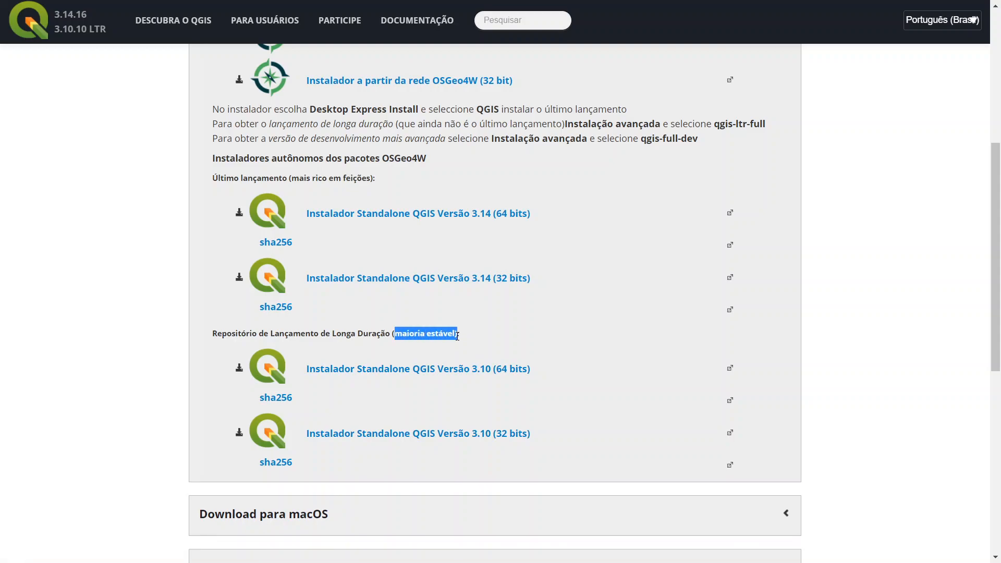
click(518, 365)
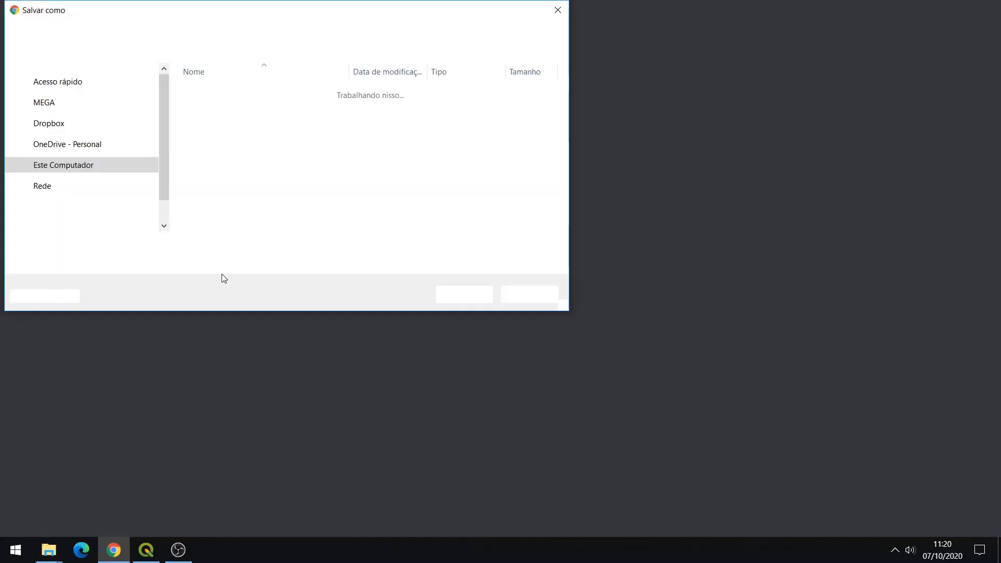
click(523, 294)
right_click(294, 239)
click(334, 272)
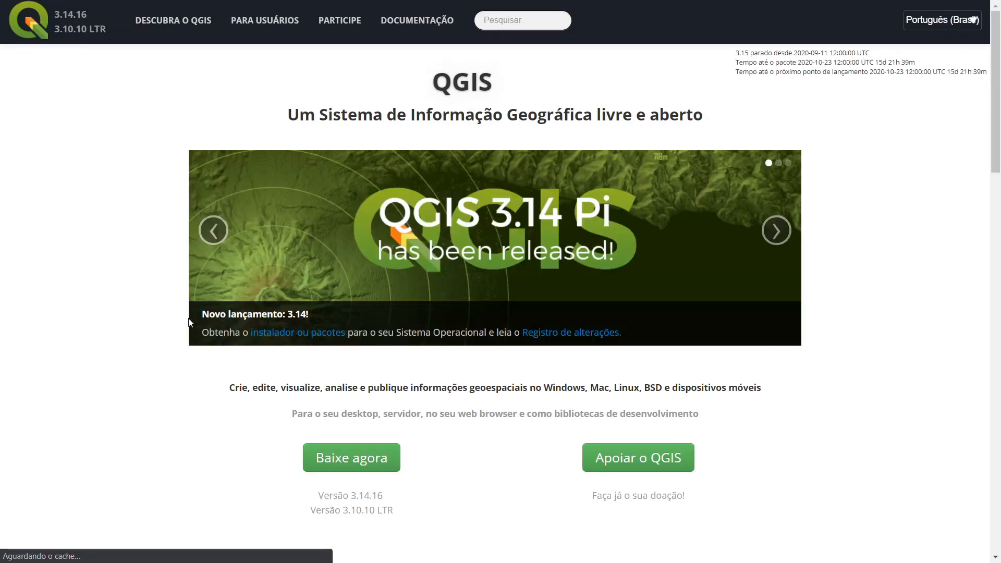
Open the QGIS download page and review the installers offered for Windows, macOS, Linux, BSD and mobile devices
click(359, 459)
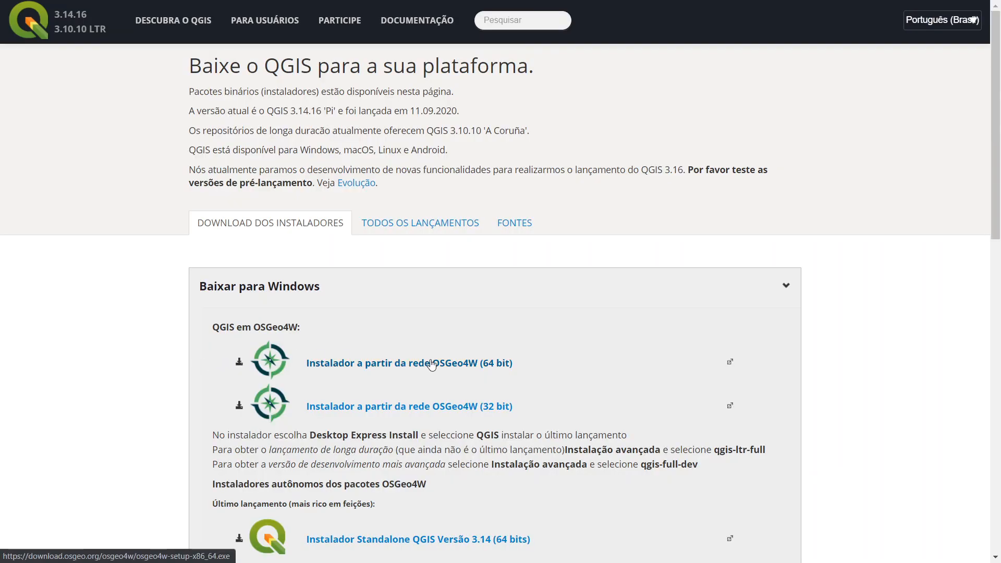
scroll(436, 368, down, 6)
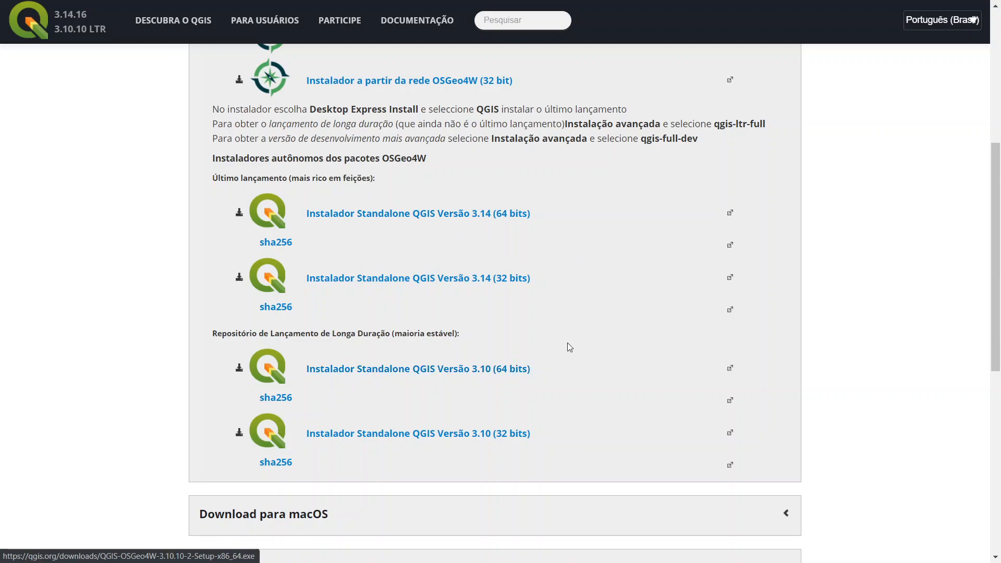
scroll(569, 346, down, 5)
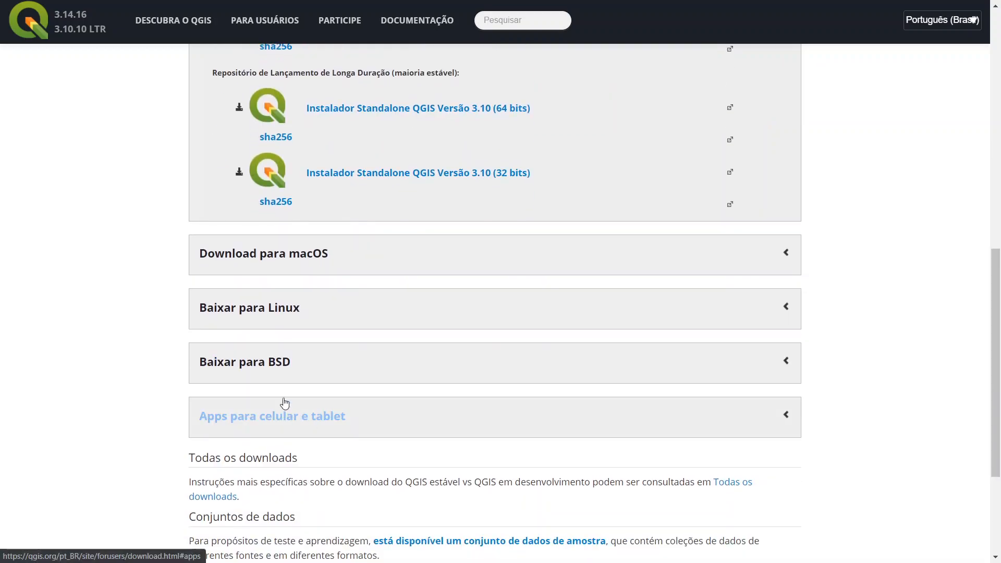
scroll(172, 353, down, 4)
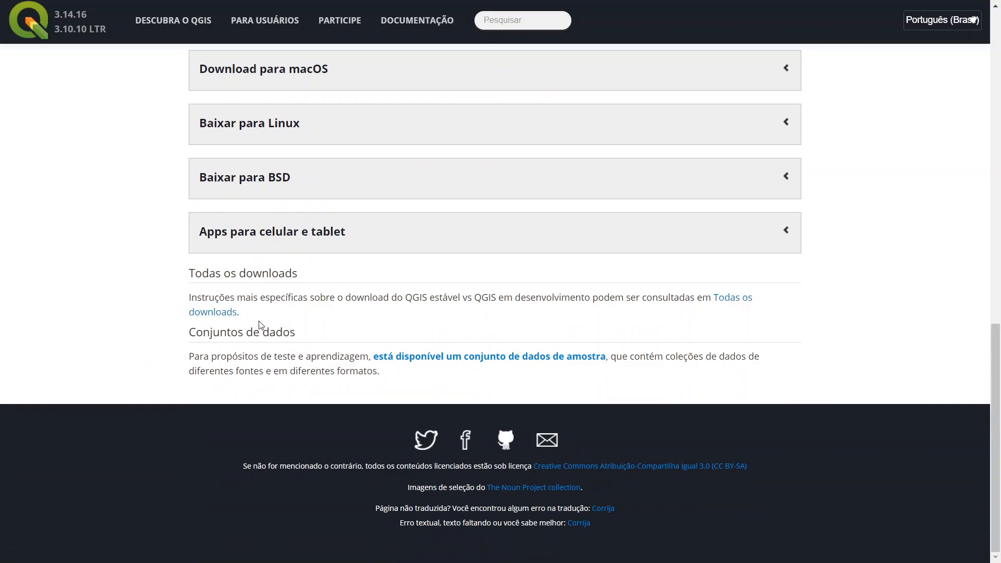
scroll(146, 374, up, 5)
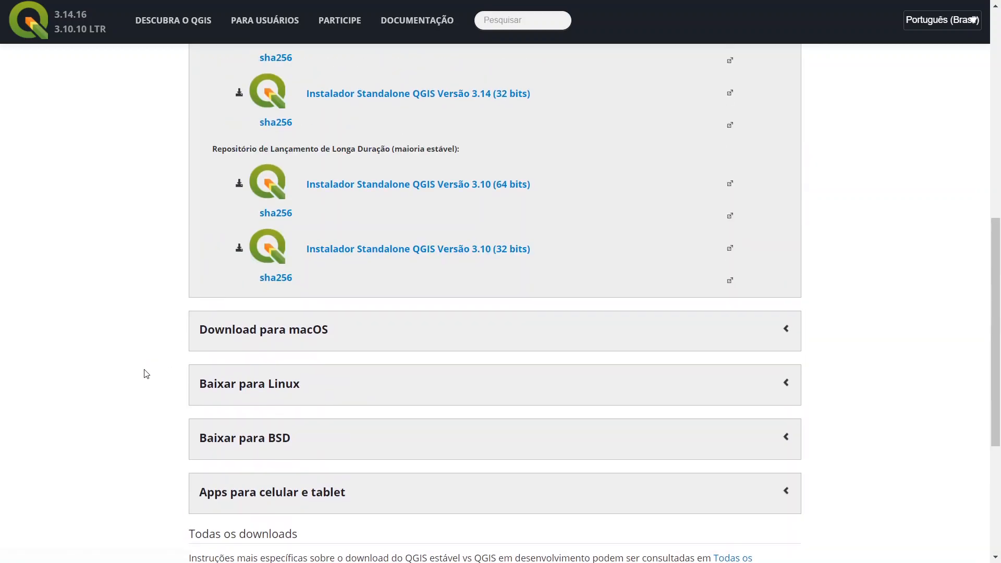
scroll(178, 373, up, 5)
scroll(198, 365, down, 4)
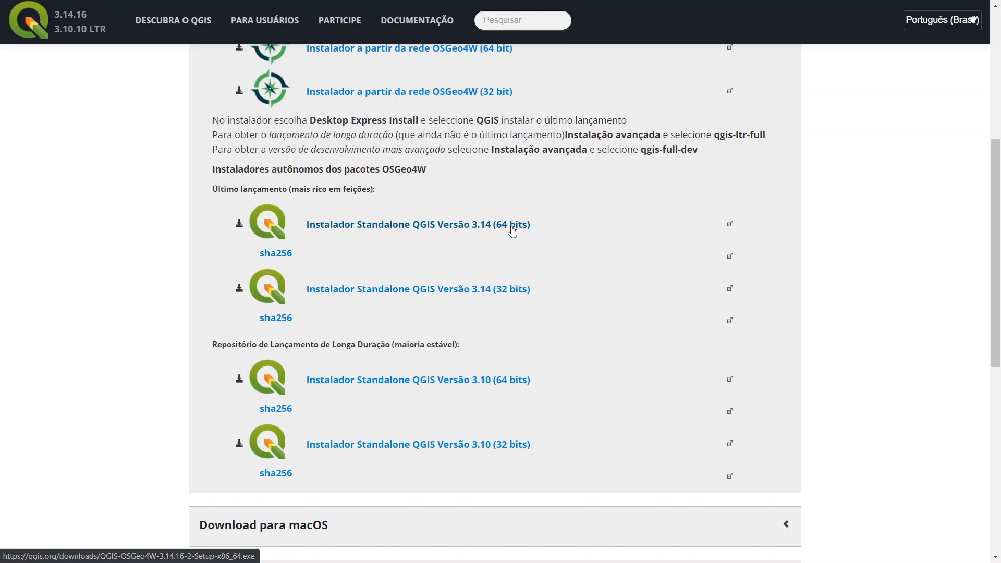
Try to save the QGIS 3.14 (64 bits) standalone installer in the Downloads folder
click(405, 226)
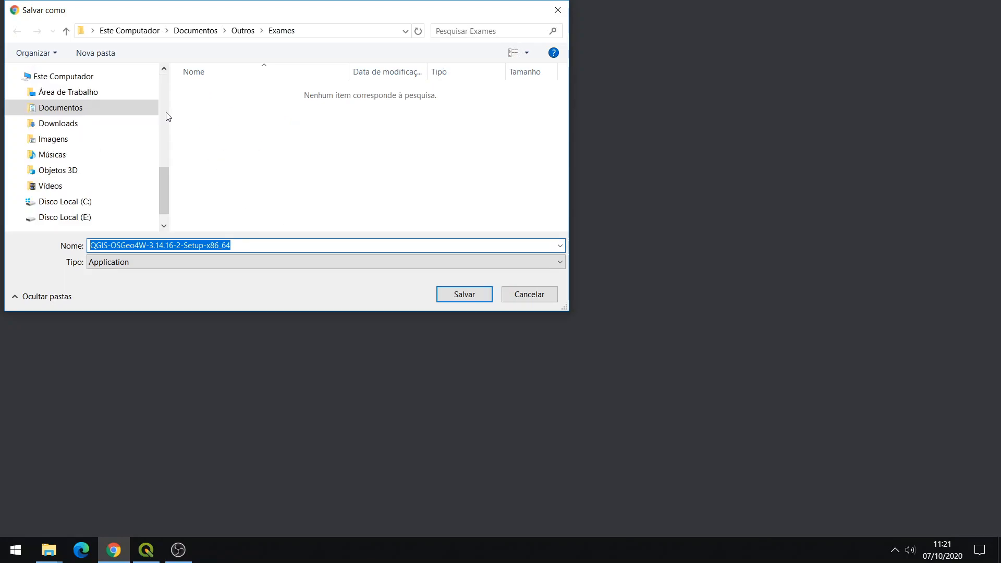
click(50, 124)
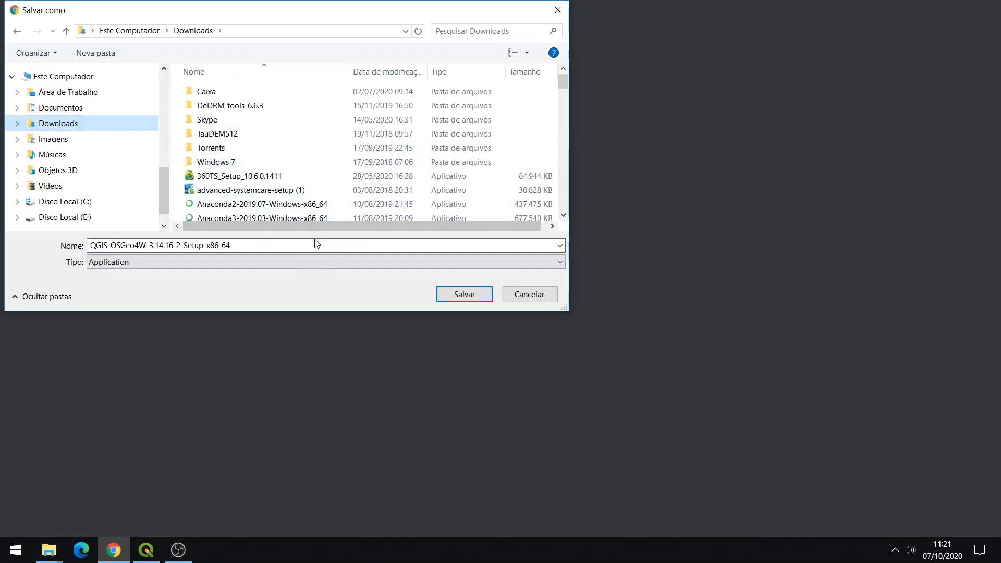
click(528, 295)
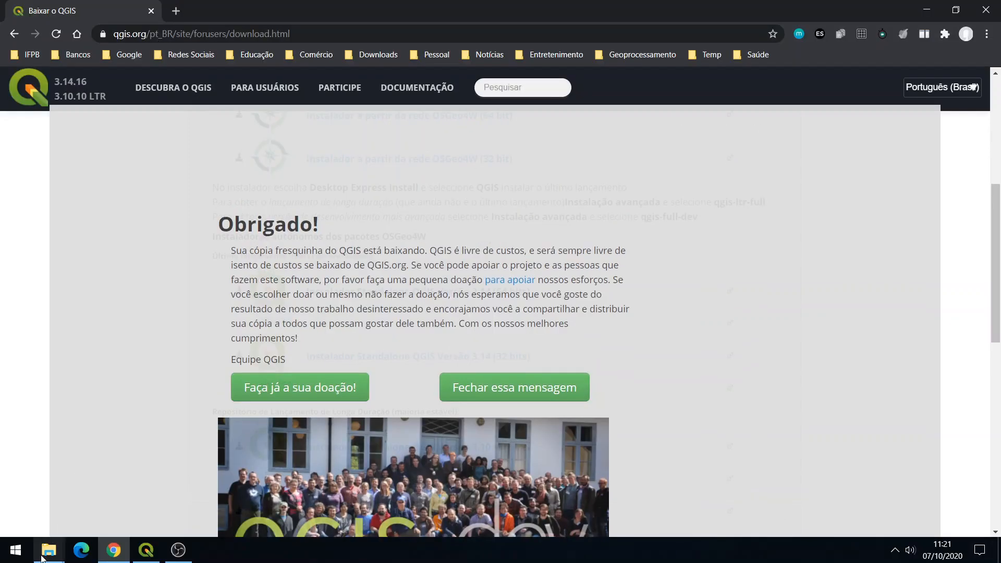
Try to reinstall QGIS by running QGIS-OSGeo4W-3.14.15-1-Setup-x86_64 from the Downloads folder in File Explorer, reaching the uninstall page
mouse_move(48, 550)
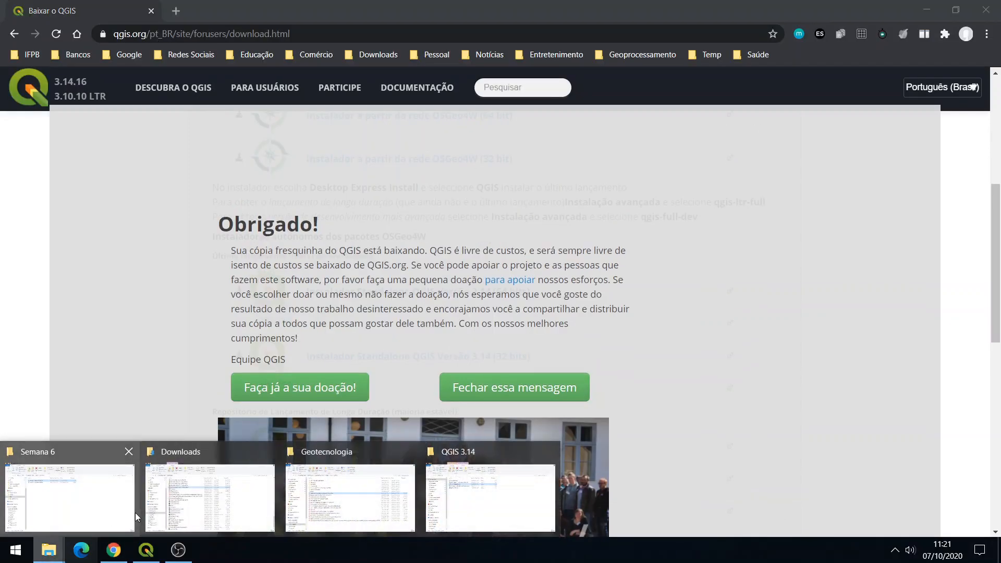
click(239, 490)
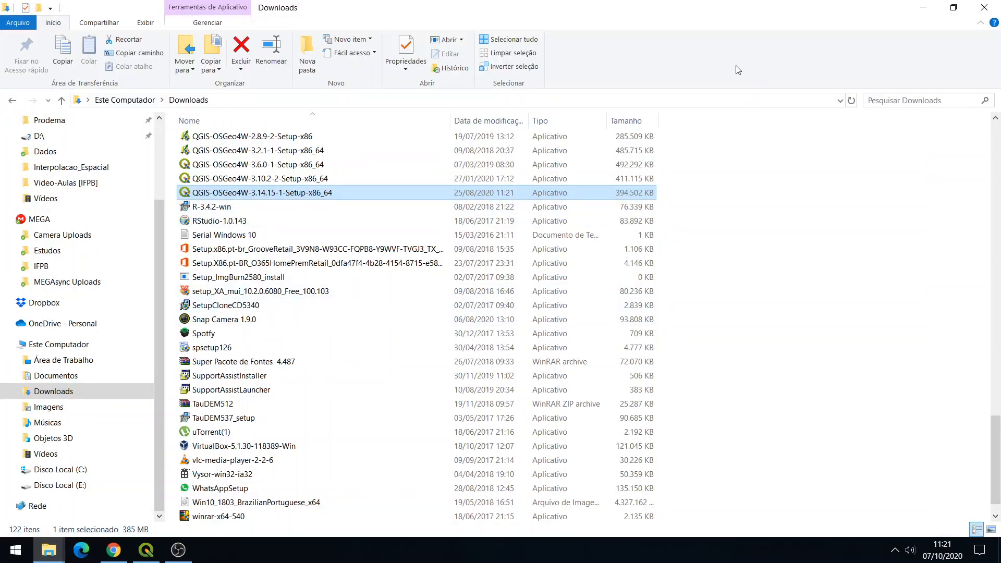
scroll(358, 201, up, 1)
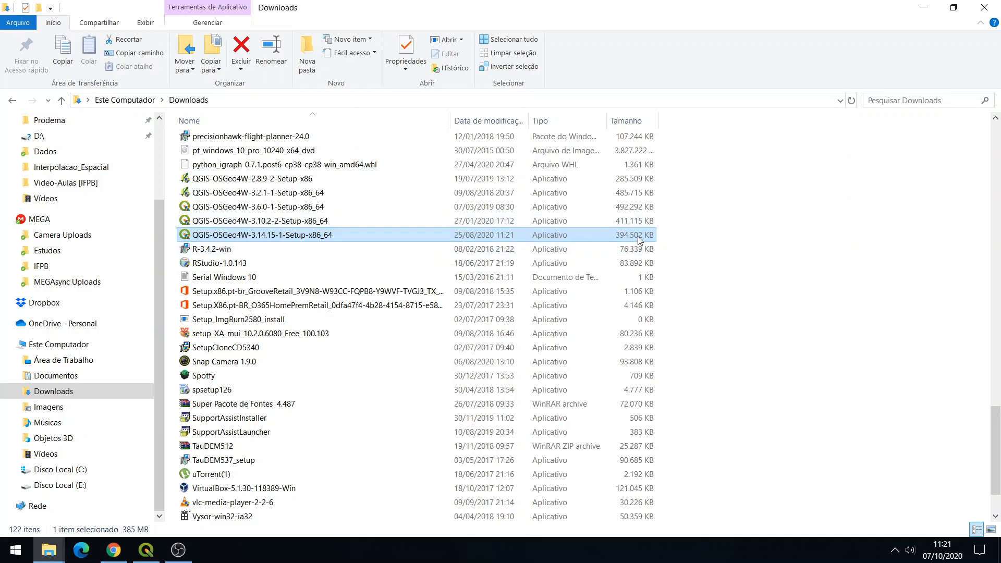
double_click(291, 235)
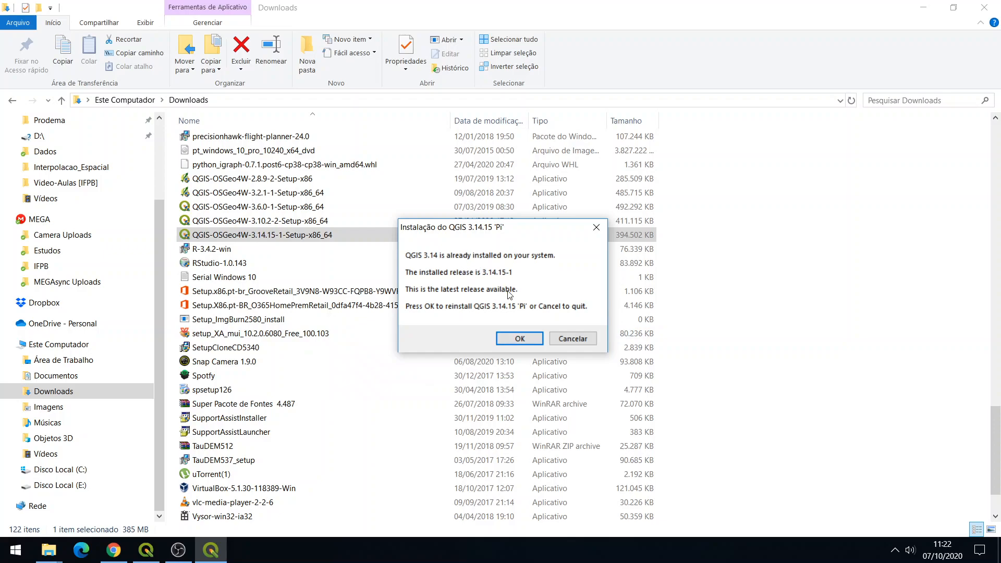
click(522, 338)
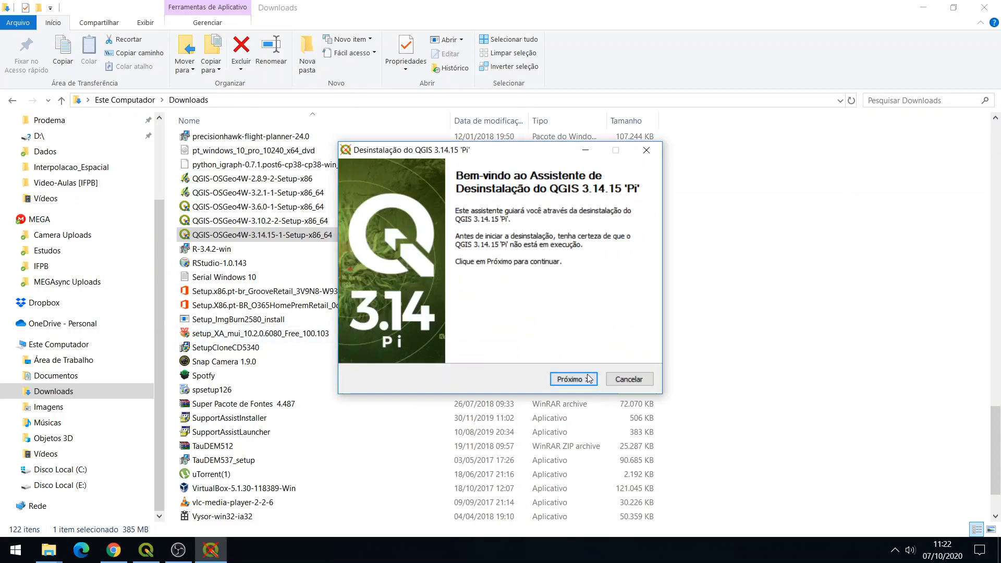
click(573, 380)
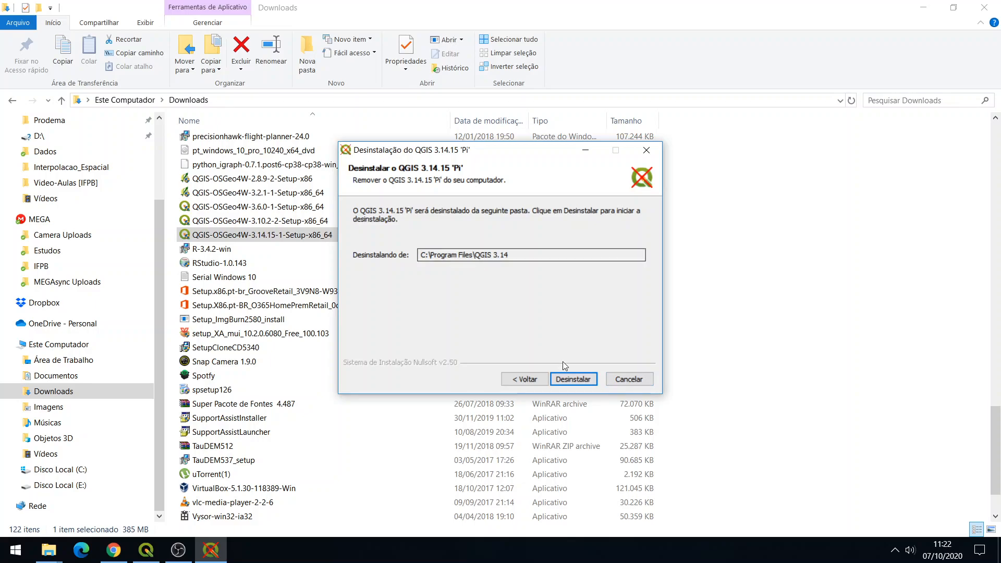
click(628, 379)
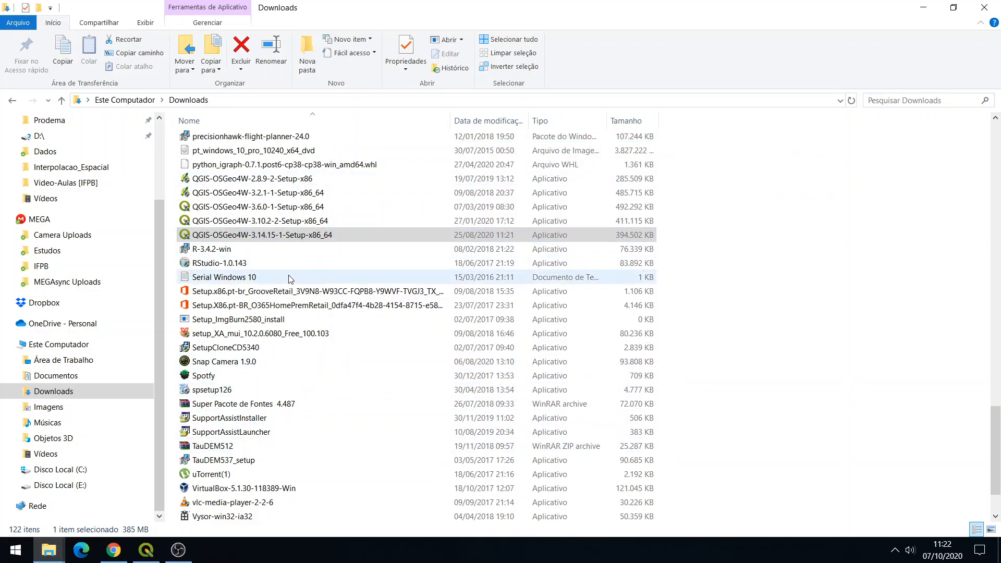
Switch to QGIS and look through its project, vector, MMQGIS and processing commands
click(146, 551)
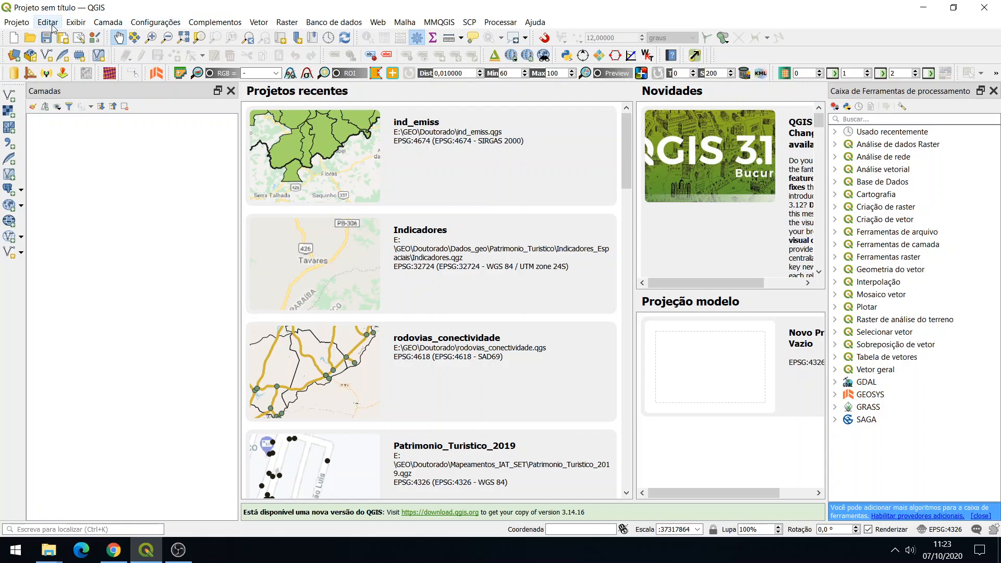
click(17, 22)
mouse_move(89, 29)
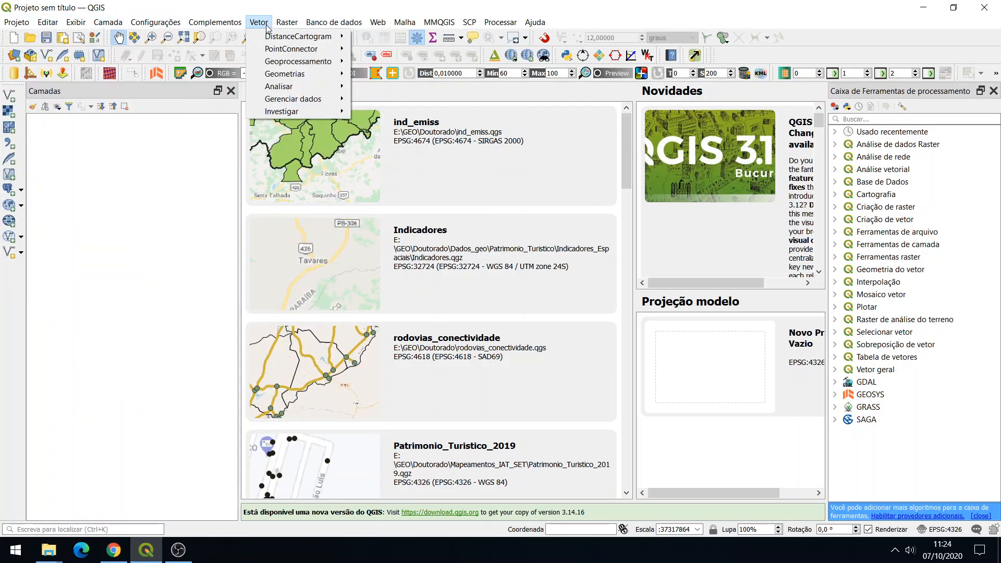
mouse_move(391, 24)
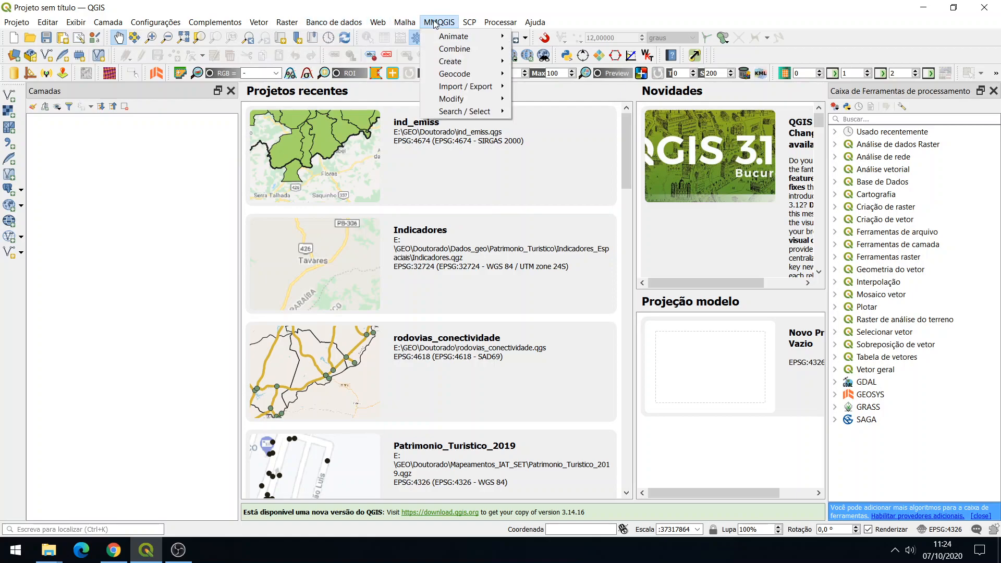
mouse_move(533, 25)
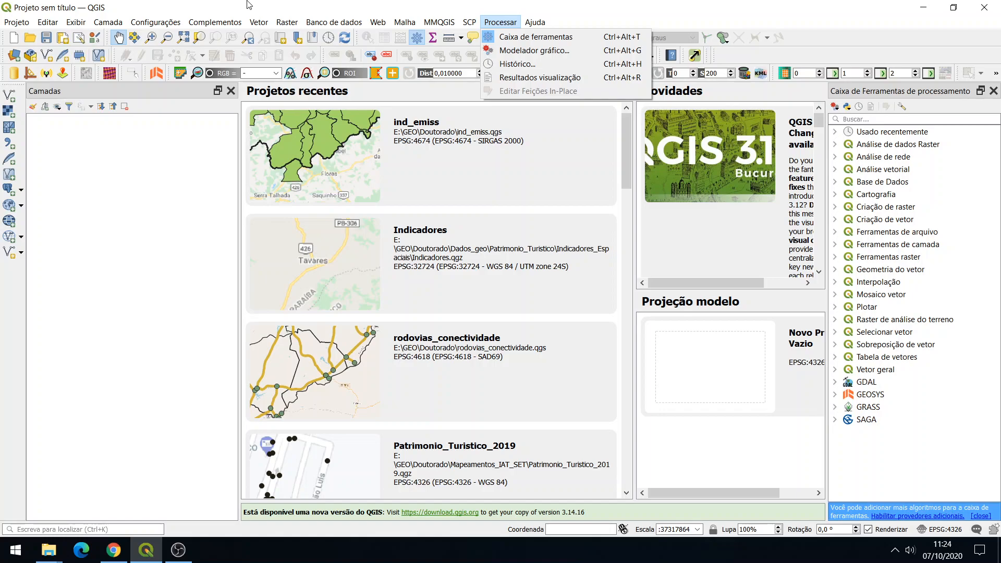
click(41, 161)
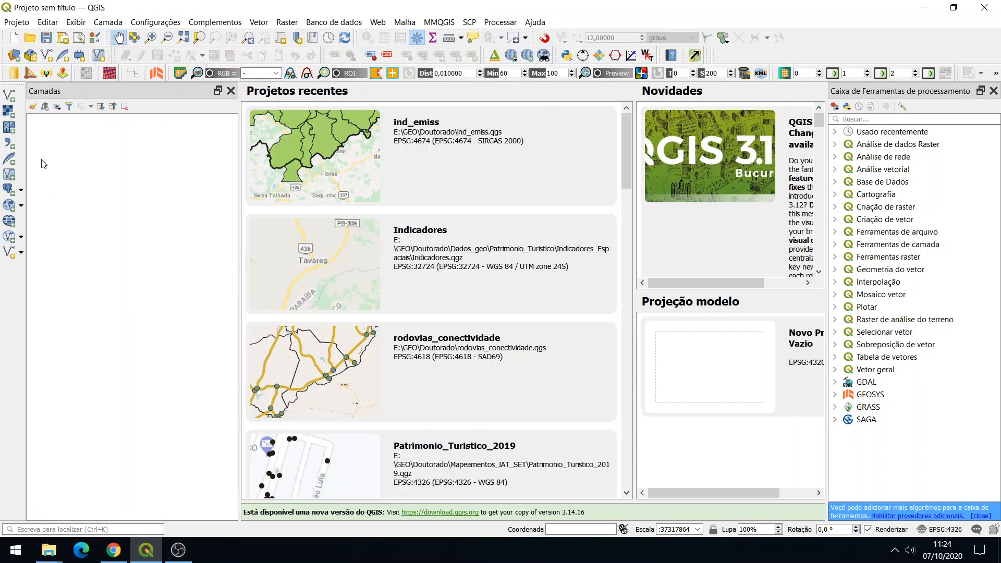
Start adding a vector layer from a file and browse to the folder E:\GEO\SIG\PB
click(11, 97)
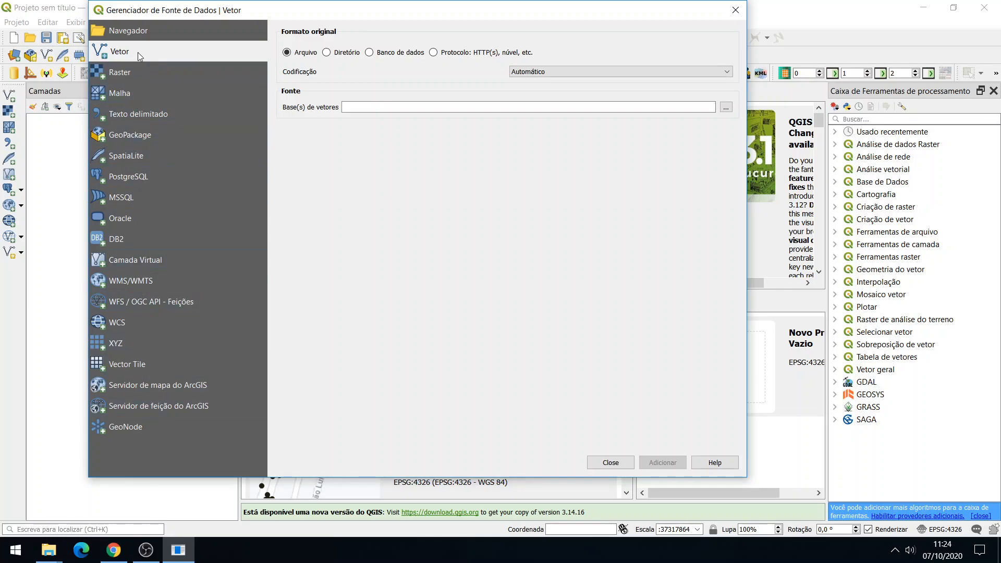
click(726, 107)
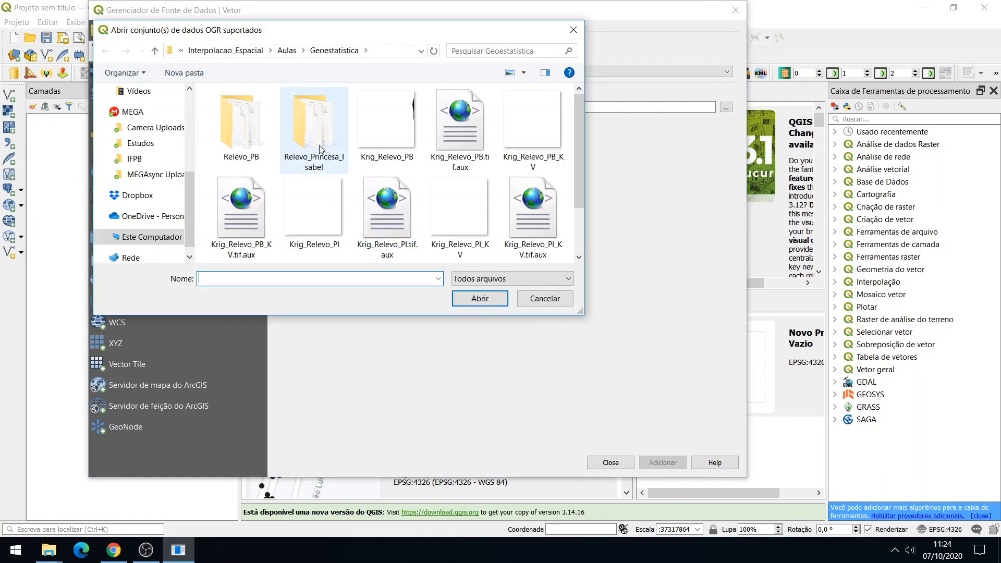
click(224, 50)
click(269, 51)
scroll(237, 219, down, 7)
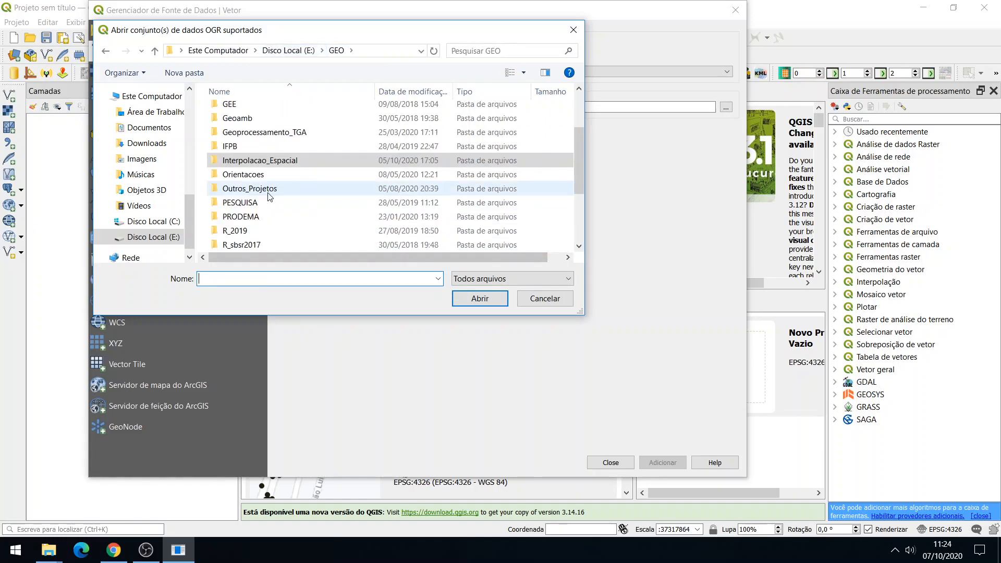
double_click(237, 217)
scroll(235, 217, down, 1)
click(232, 218)
double_click(232, 218)
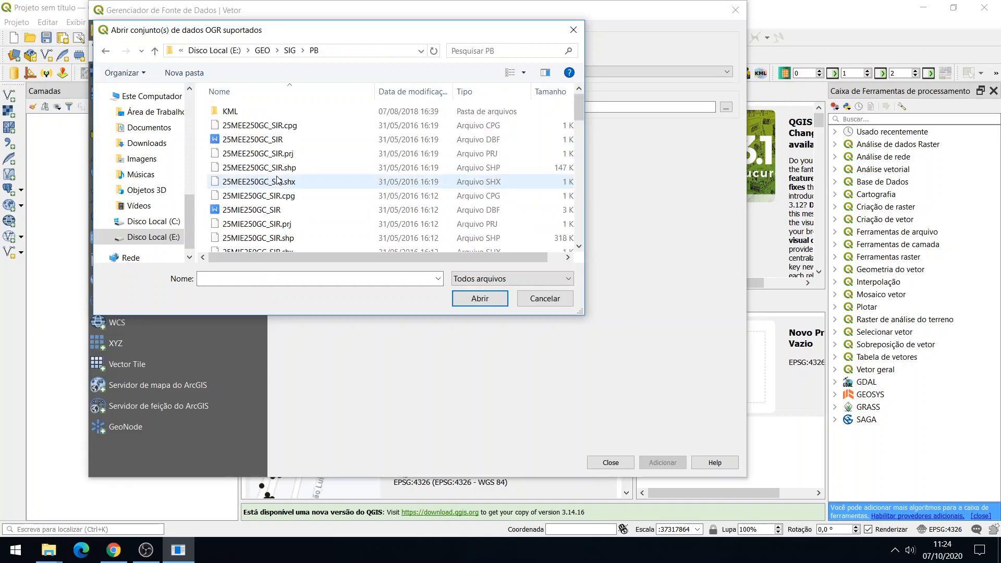
Limit the file list to Shapefiles, add 25MUE250GC_SIR.shp as a vector layer and close the data source manager
click(496, 279)
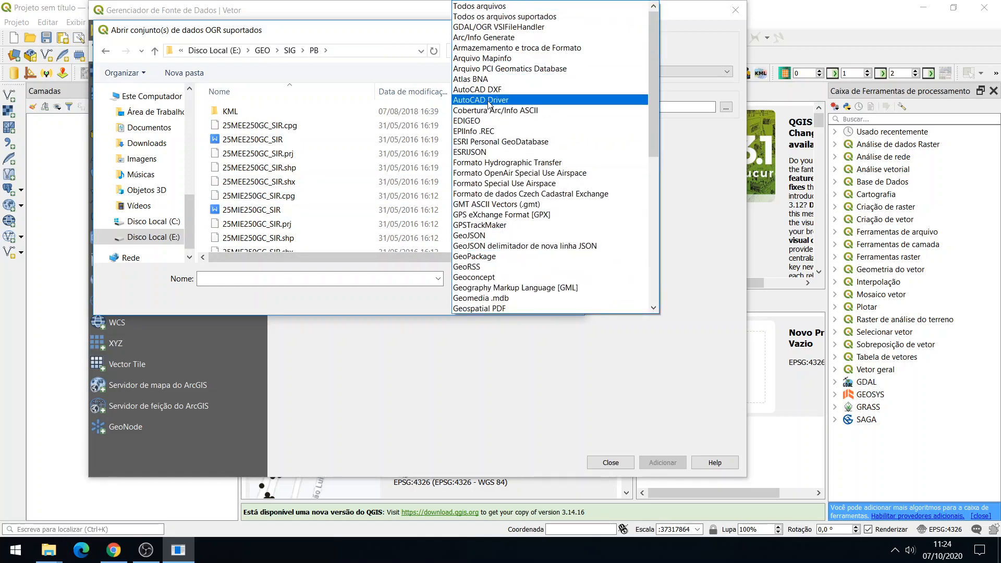
scroll(492, 115, down, 1)
scroll(493, 116, down, 6)
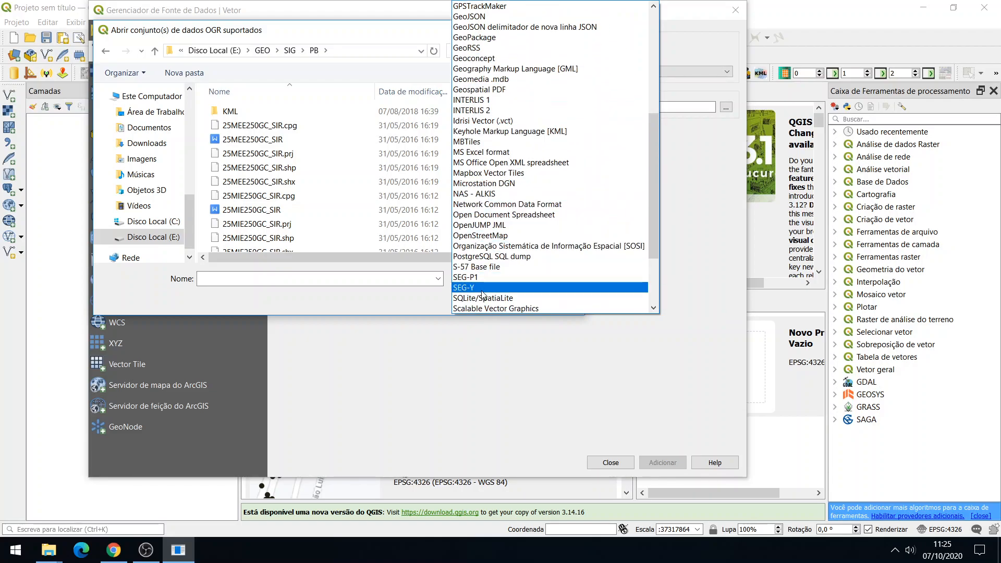
scroll(485, 281, down, 2)
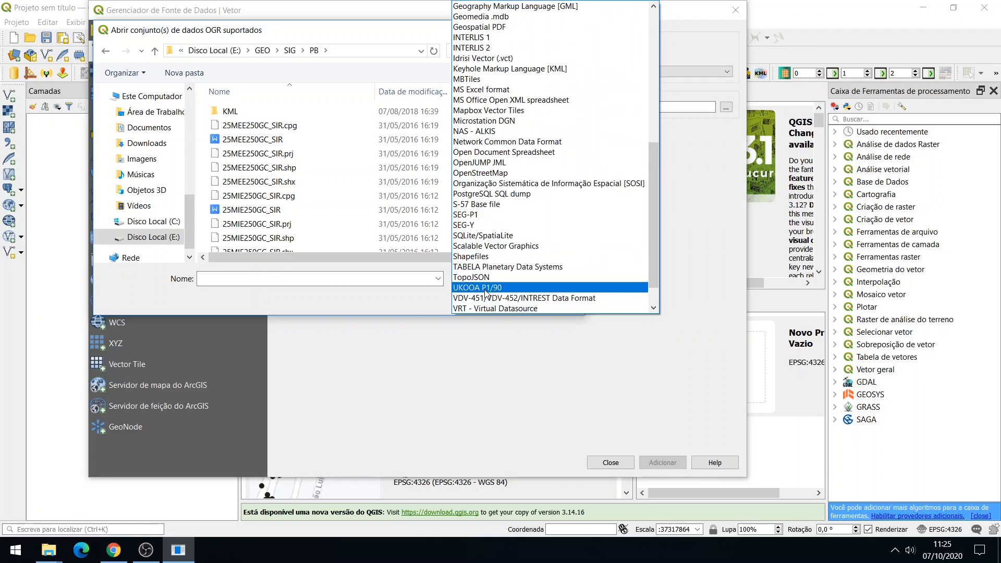
click(484, 262)
click(261, 153)
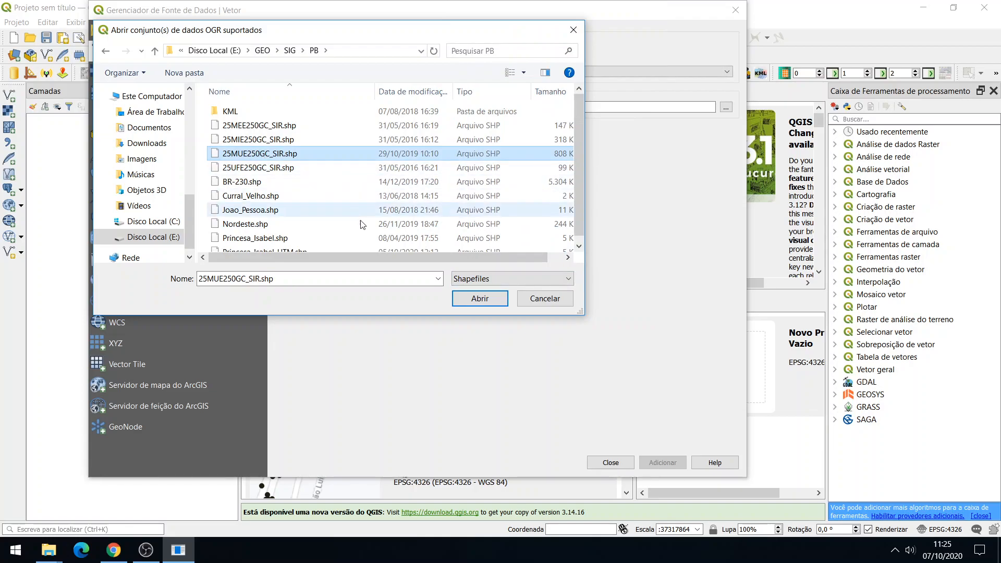
click(475, 298)
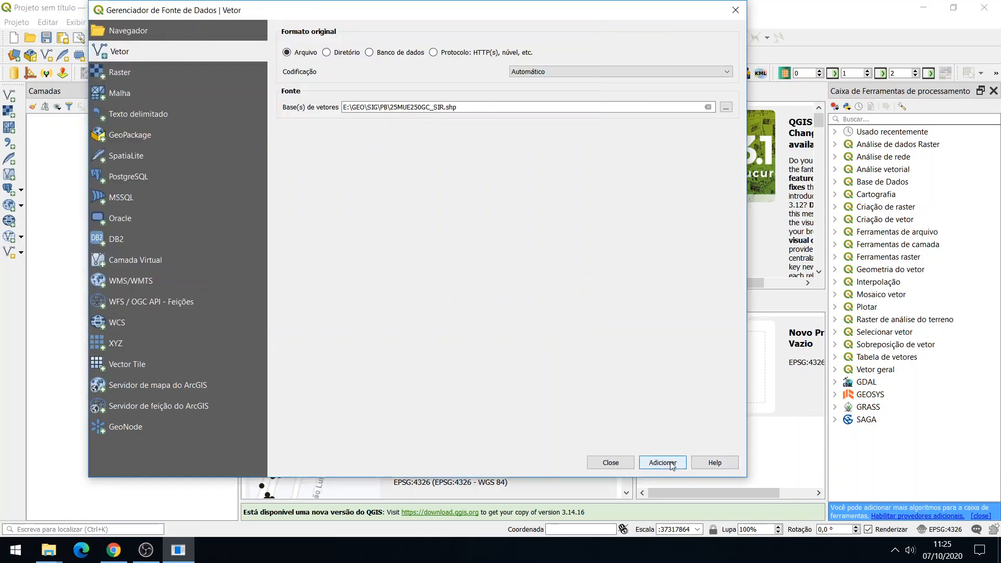
key(Return)
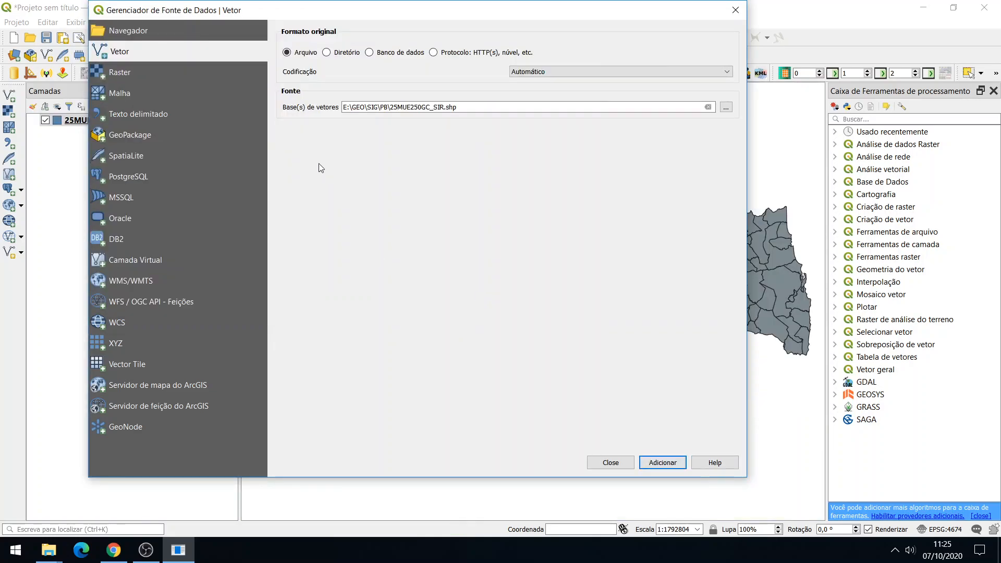
click(594, 462)
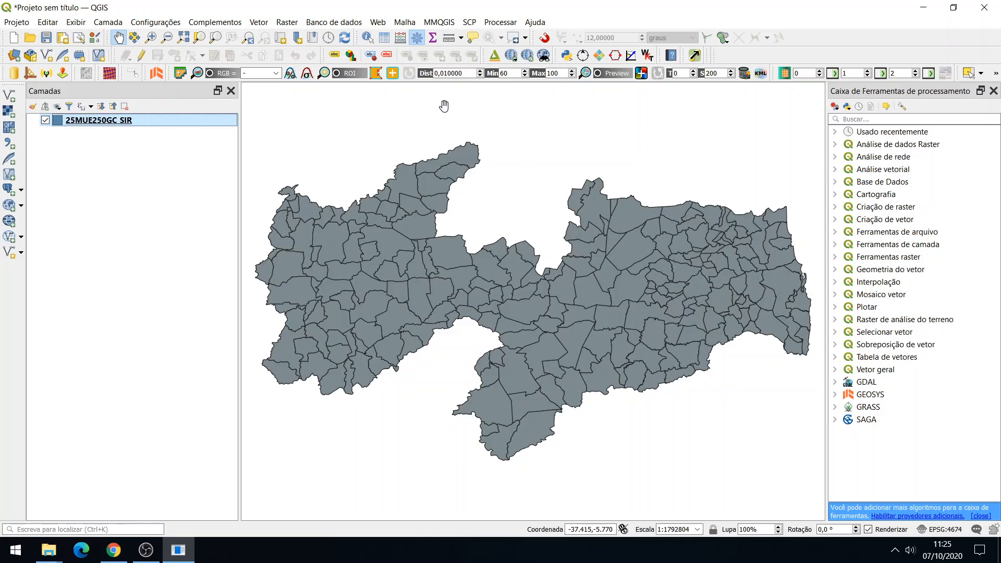
Examine the export settings for saving the 25MUE250GC_SIR layer's features as a new file, and cancel without saving
right_click(77, 123)
mouse_move(178, 334)
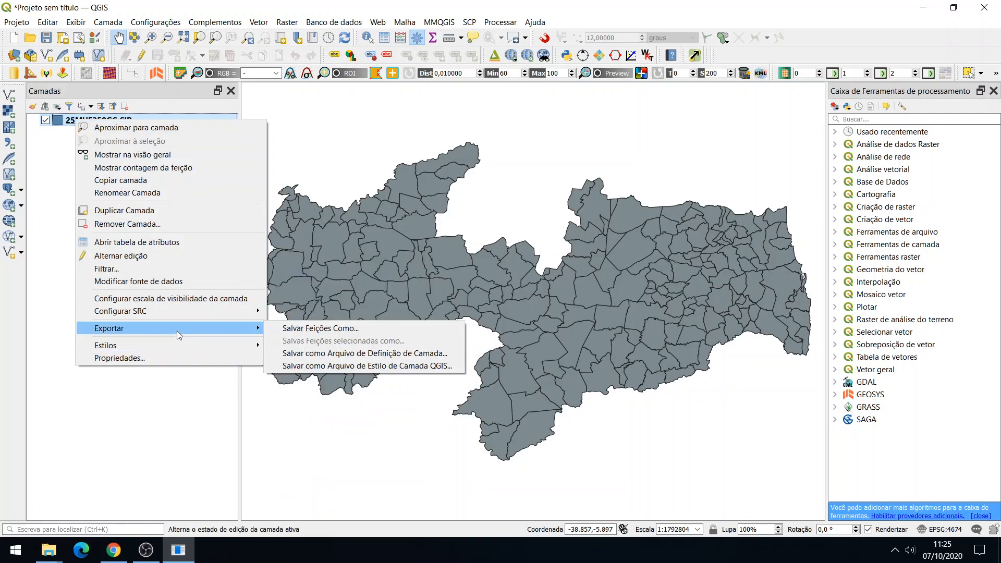
click(296, 327)
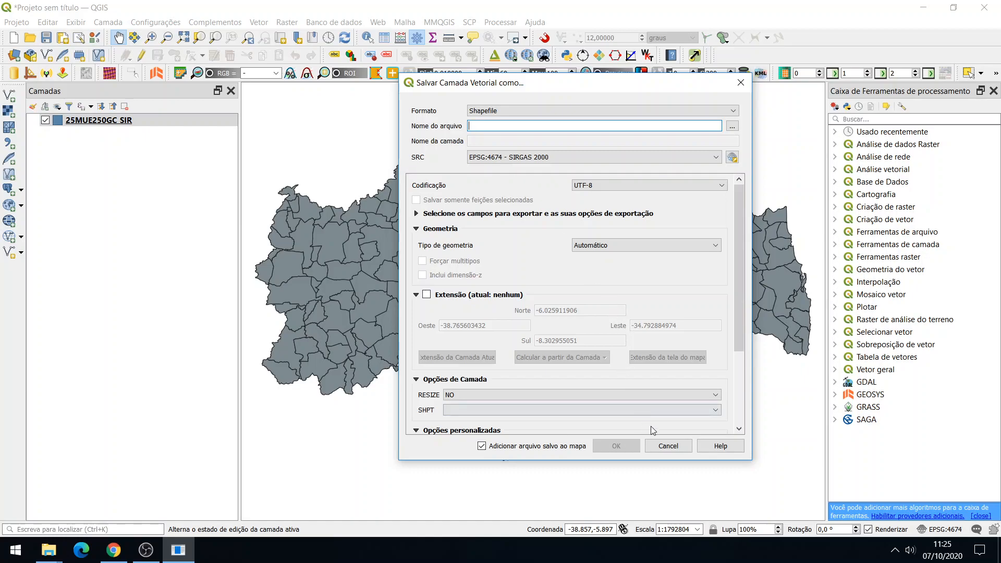
click(668, 446)
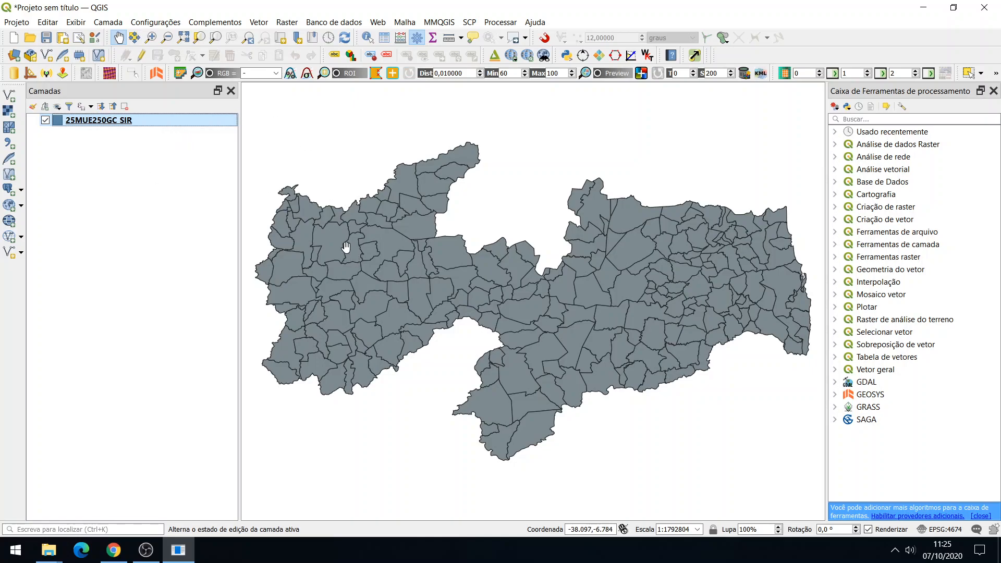
Rename the 25MUE250GC_SIR layer as Municípios PB
click(95, 122)
text(Munucu)
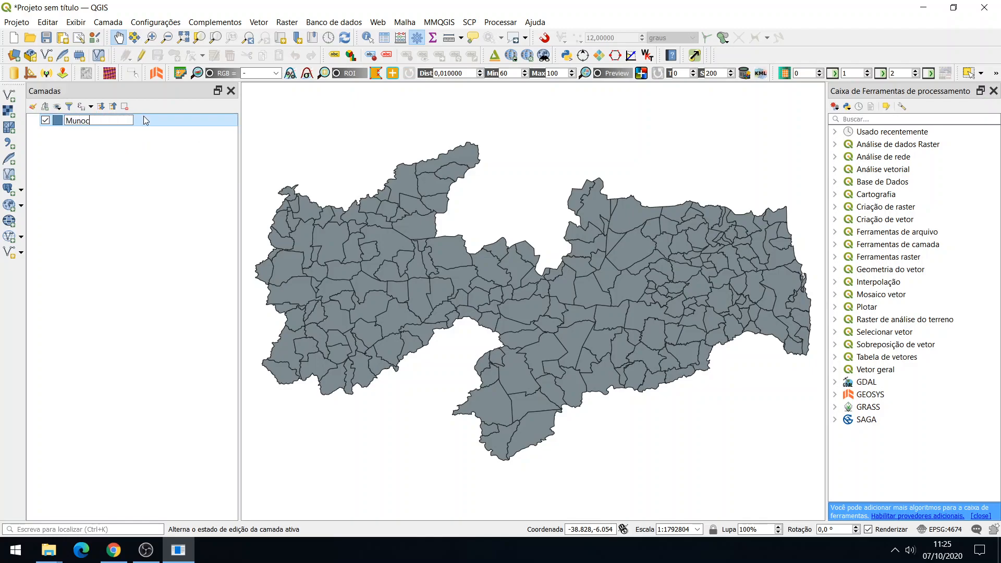
key(BackSpace)
key(BackSpace)
key(BackSpace)
text(icípios P)
key(Return)
View the attribute table of the Municípios PB layer and close it
right_click(144, 117)
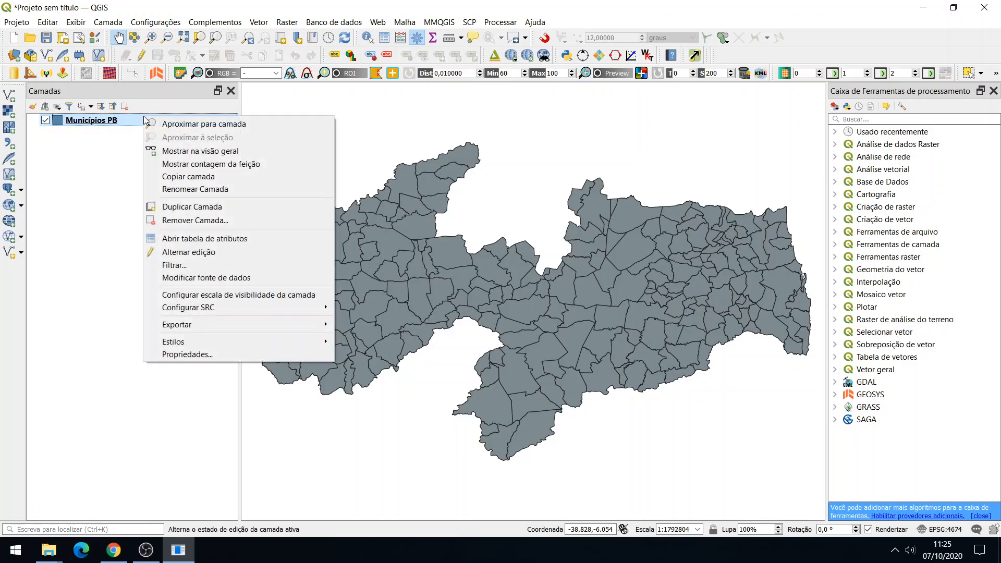
click(205, 238)
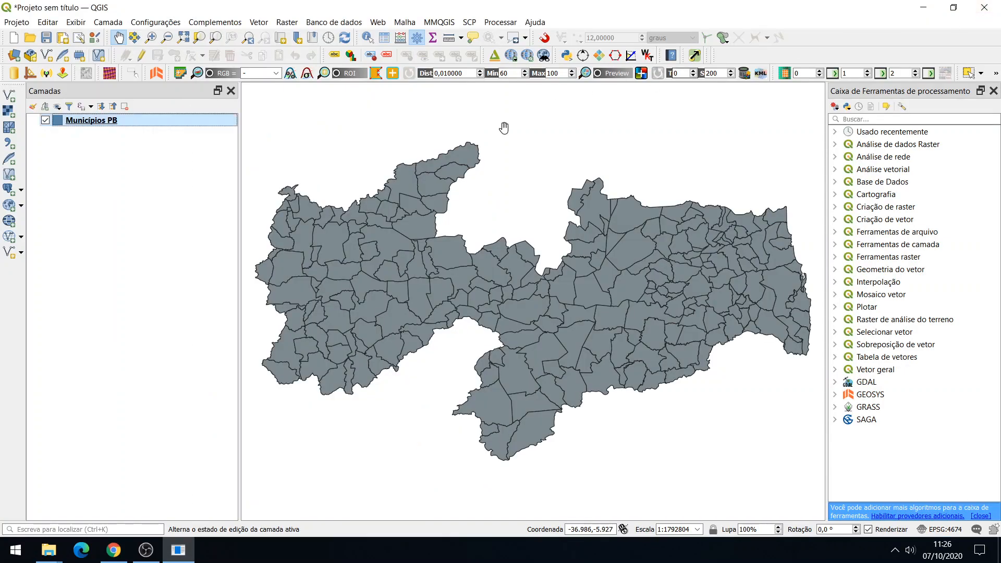
click(985, 10)
Look through the vector geoprocessing, analysis, data management and geometry commands, as well as the raster commands
click(259, 22)
mouse_move(290, 65)
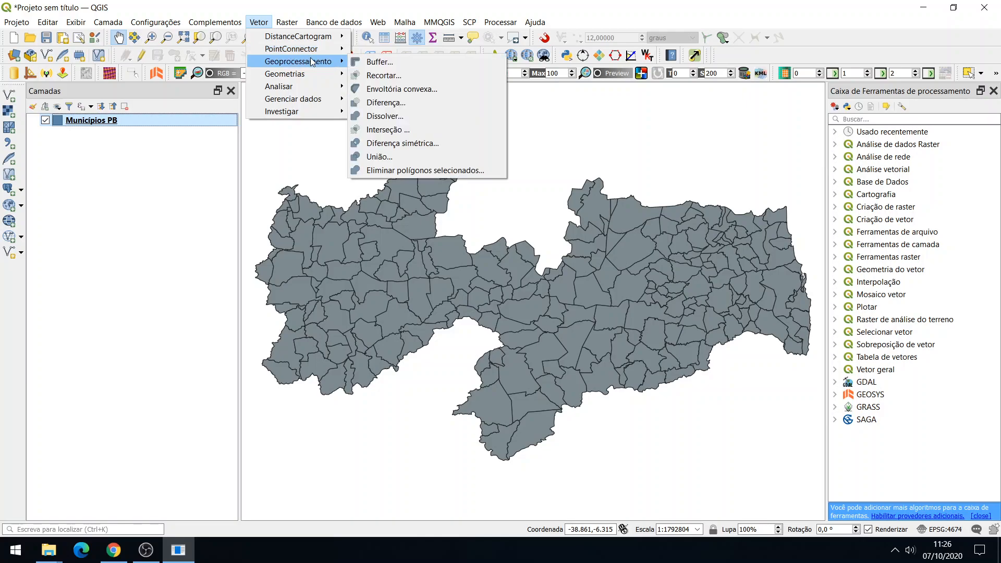
mouse_move(305, 84)
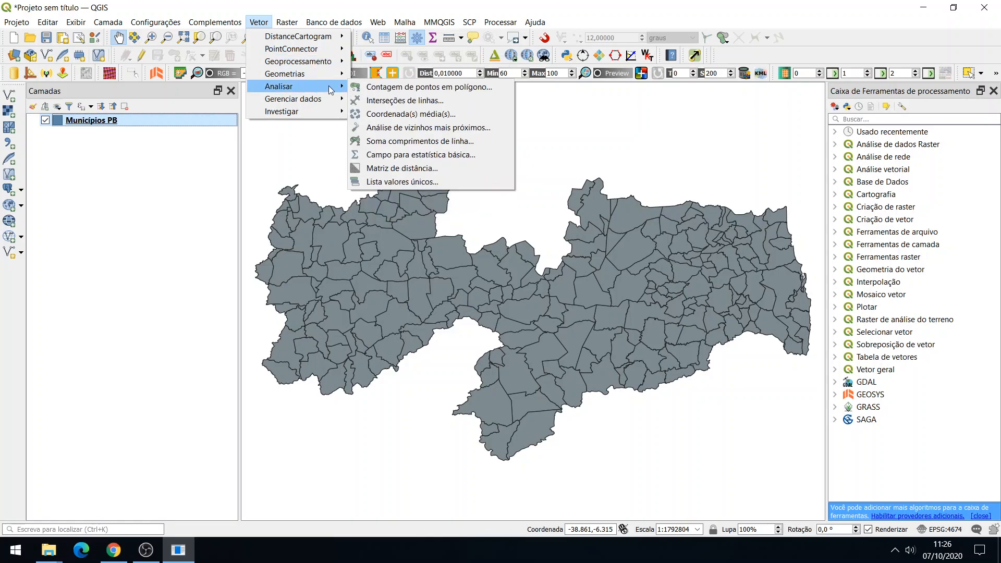
mouse_move(316, 102)
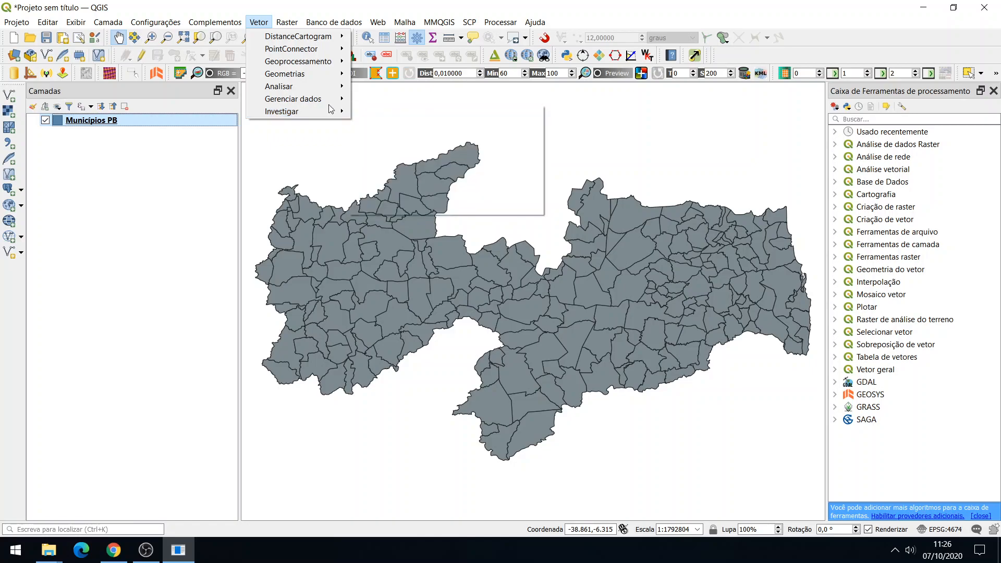
mouse_move(307, 74)
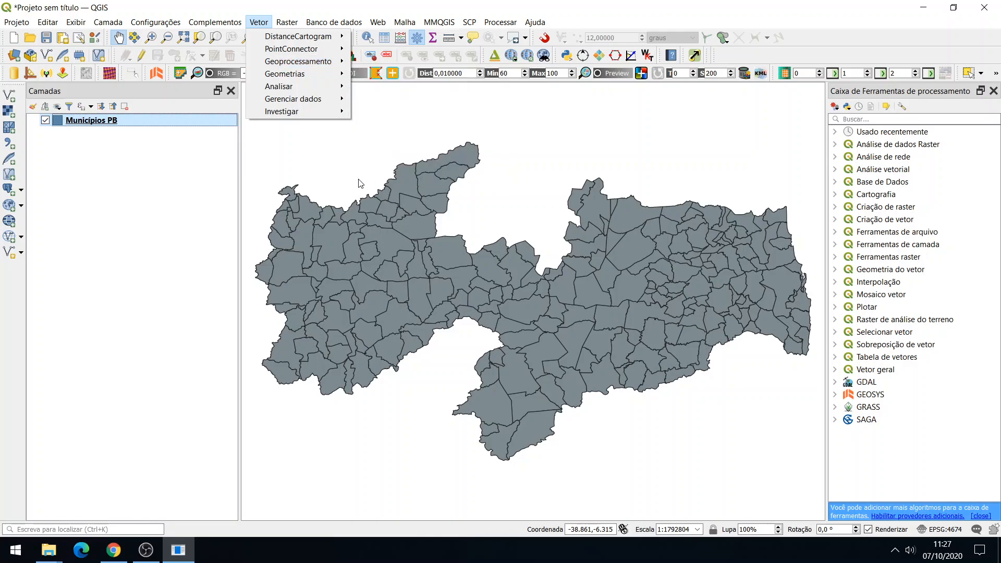
click(257, 20)
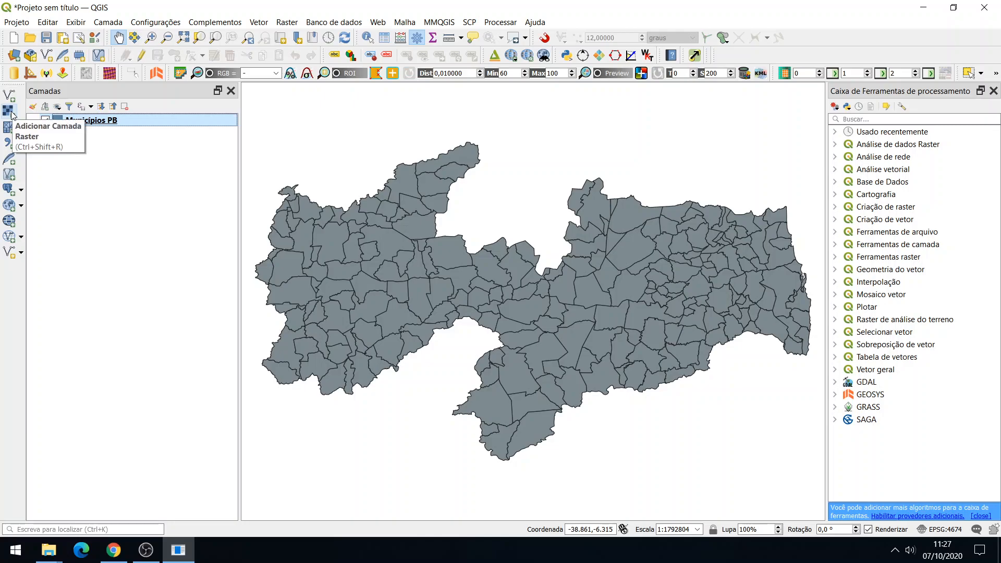
click(288, 22)
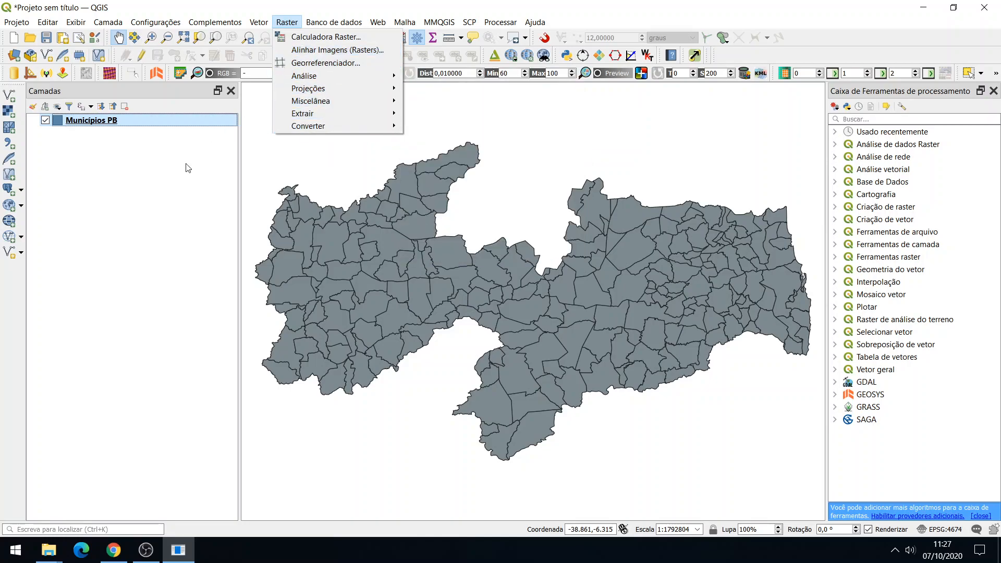
click(84, 149)
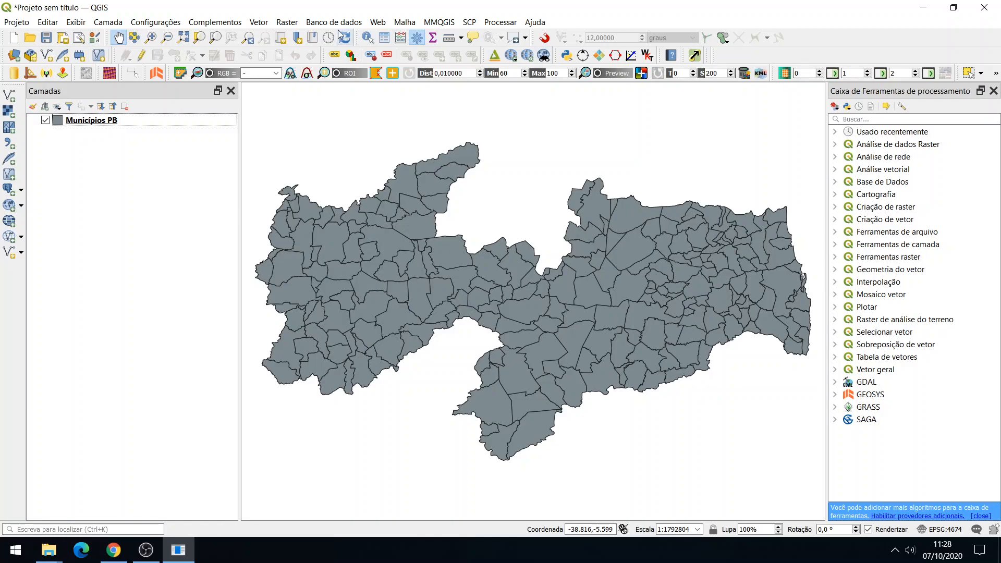
Review the installed plugins, the Isochrones plugin's details and the list of all available plugins, and close the plugin manager
click(215, 22)
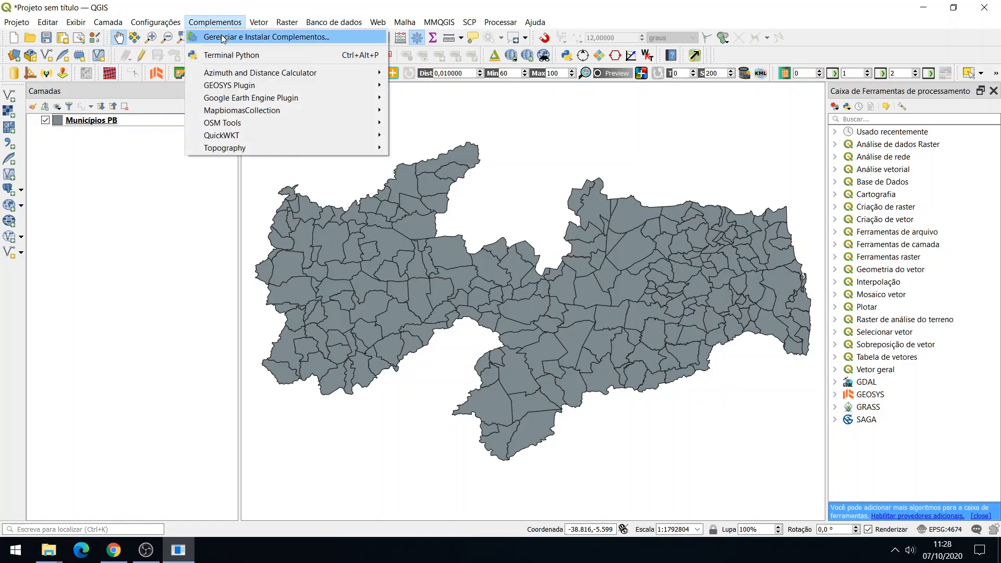
click(224, 39)
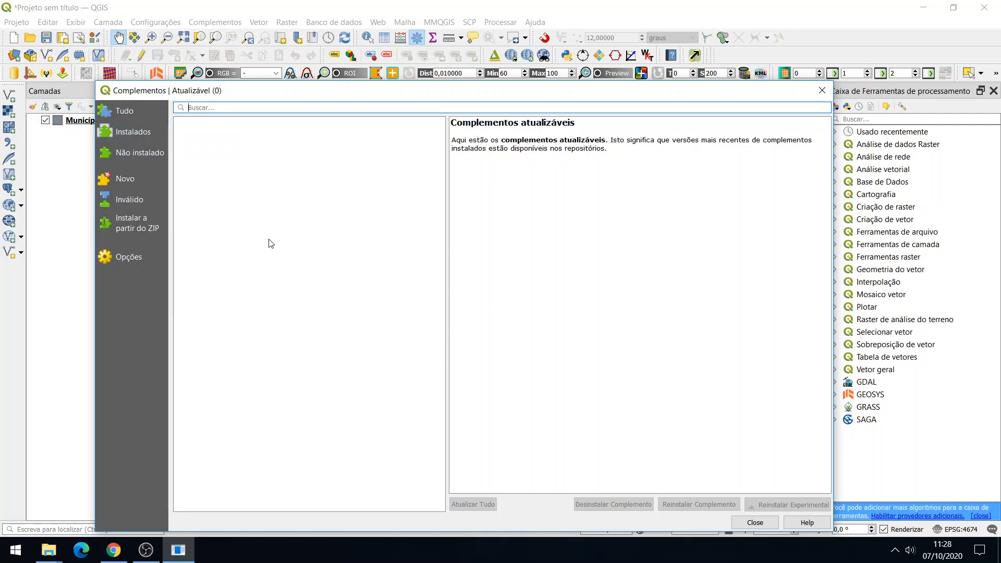
click(135, 133)
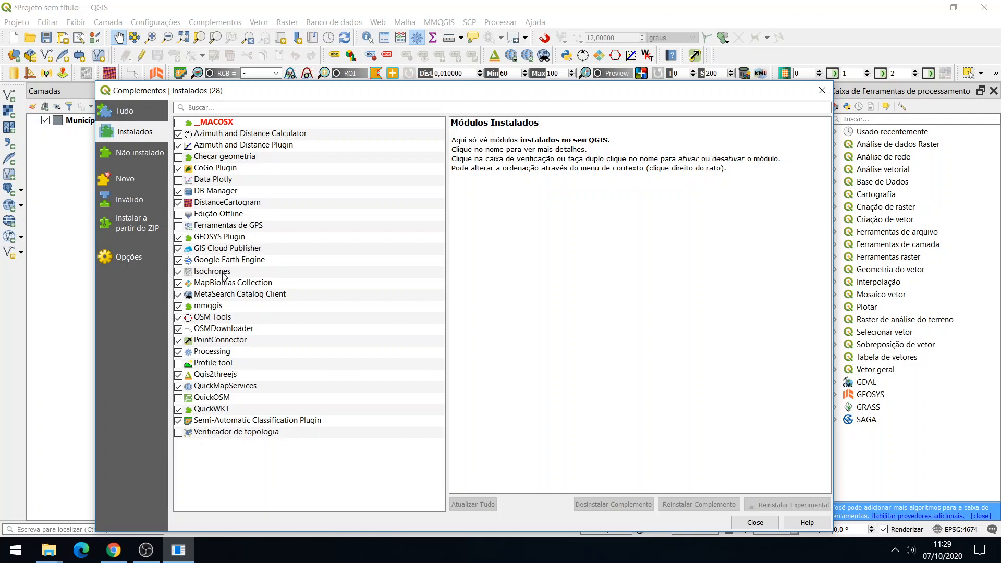
click(240, 272)
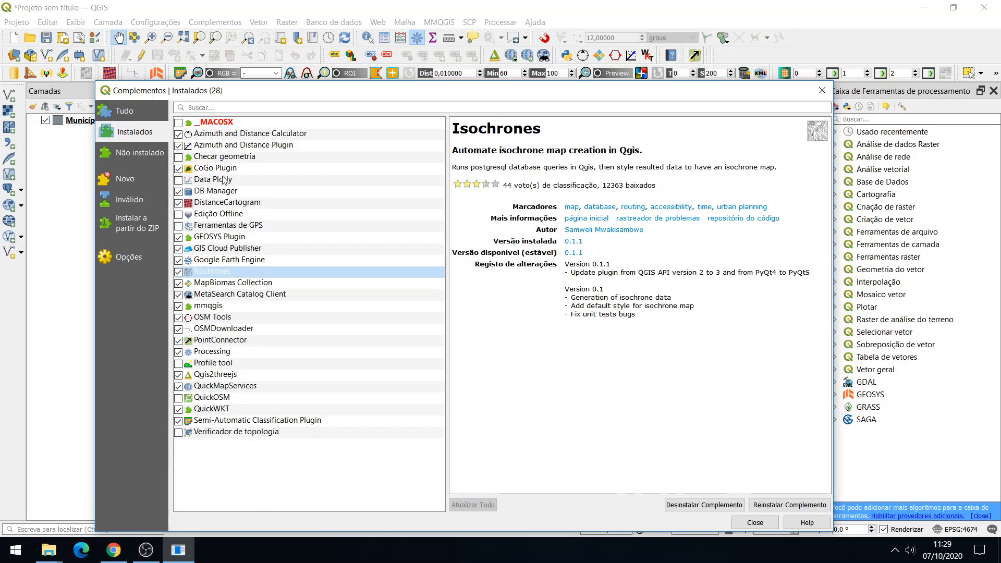
click(118, 111)
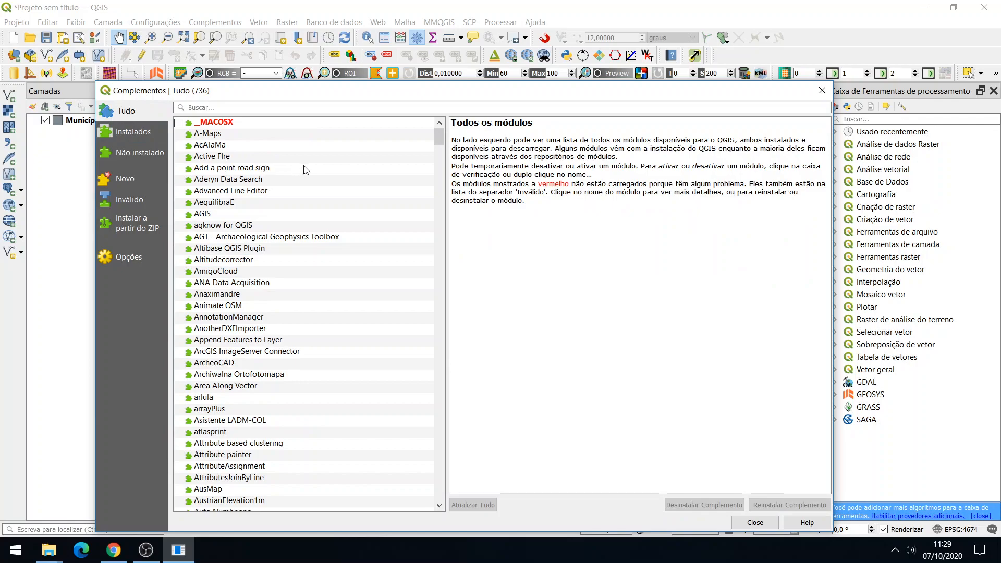
scroll(342, 193, down, 7)
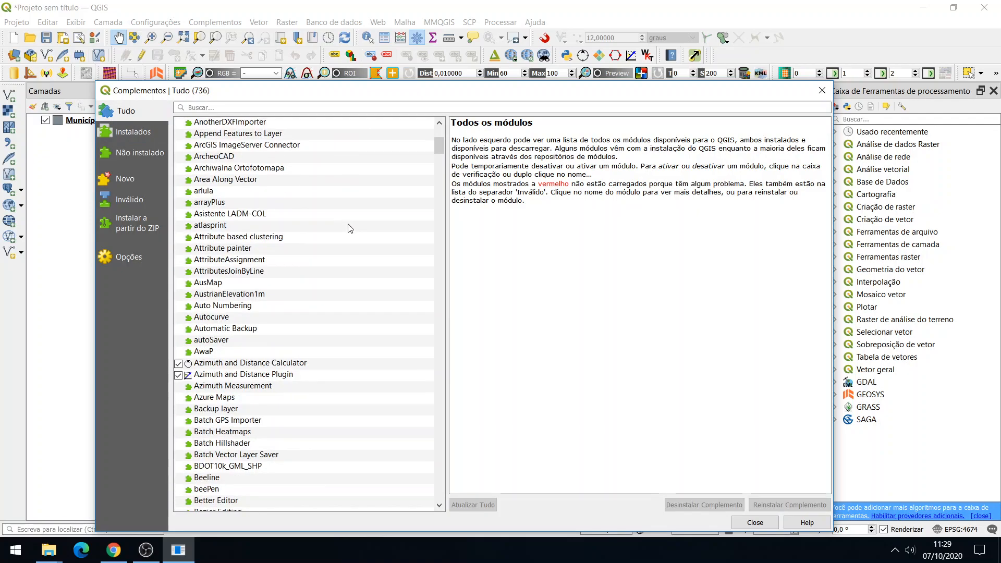
scroll(350, 228, down, 20)
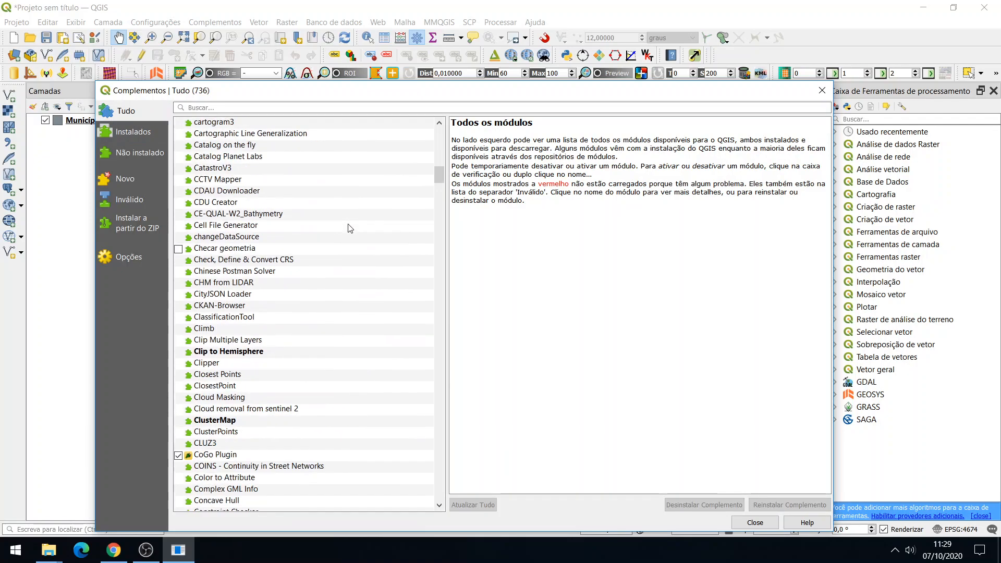
drag(439, 176, 440, 130)
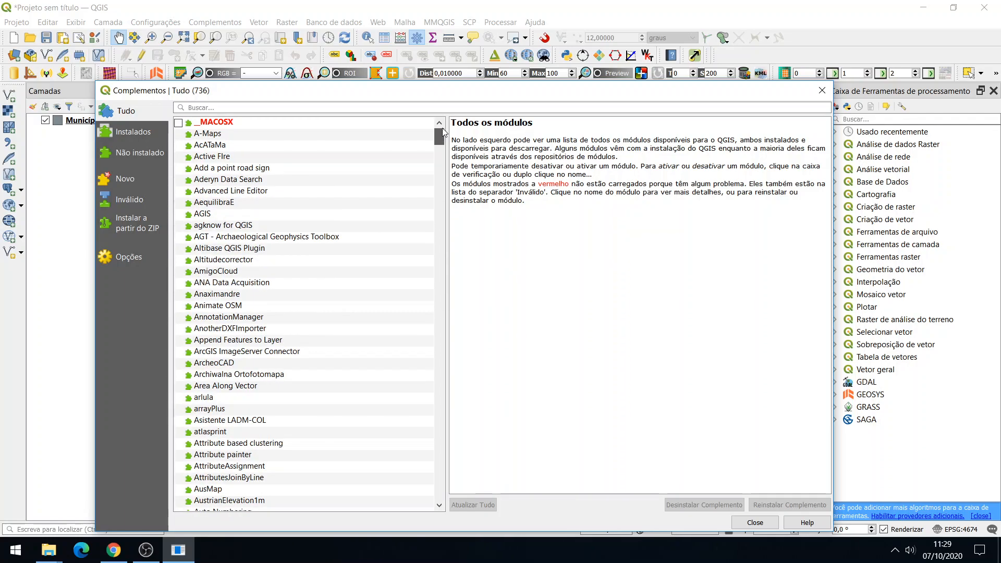
click(823, 94)
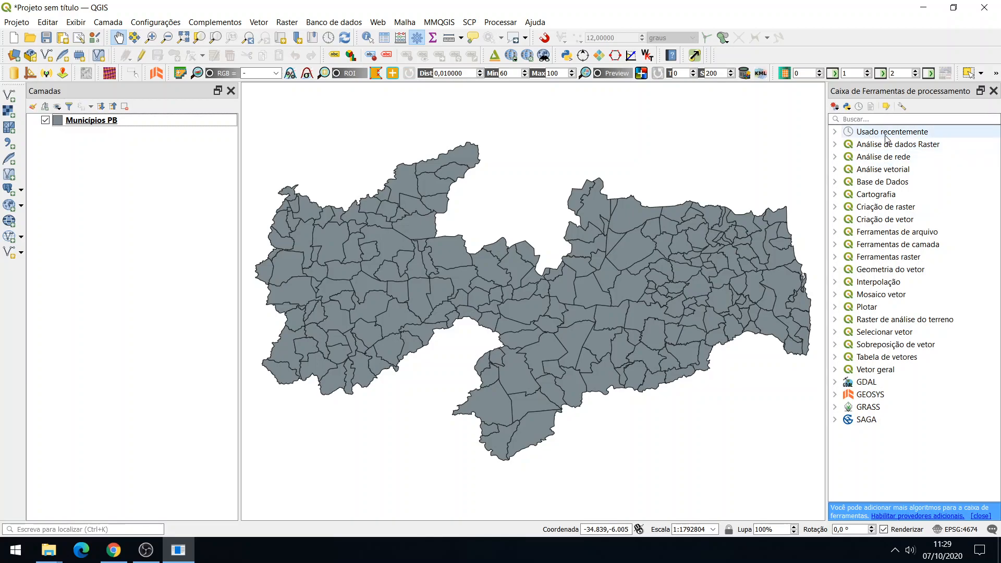
Browse the vector selection, plot and vector analysis algorithms in the processing toolbox and compare them with the Vetor commands
click(836, 333)
click(836, 333)
click(836, 308)
click(836, 309)
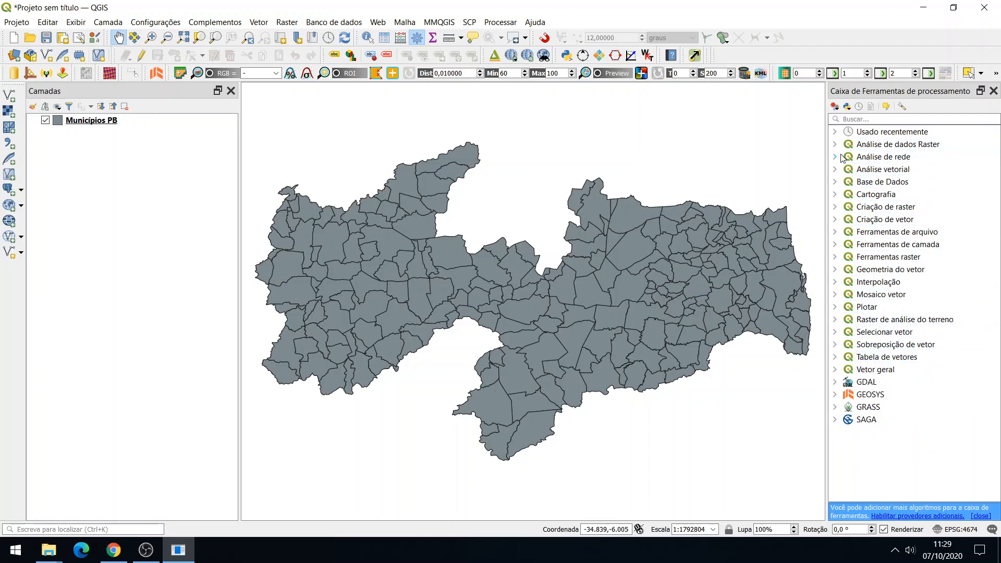
click(836, 169)
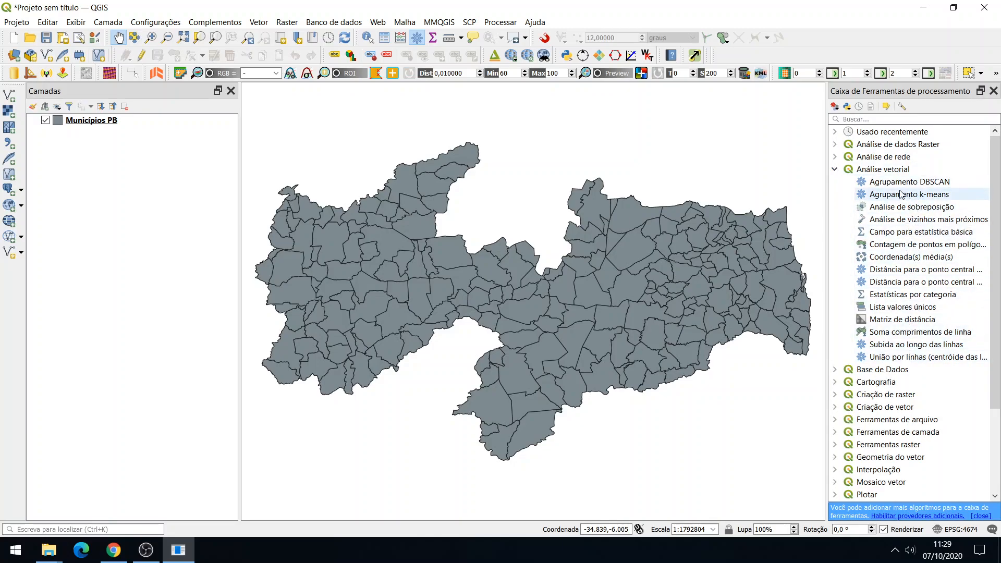
click(259, 22)
mouse_move(268, 63)
mouse_move(272, 89)
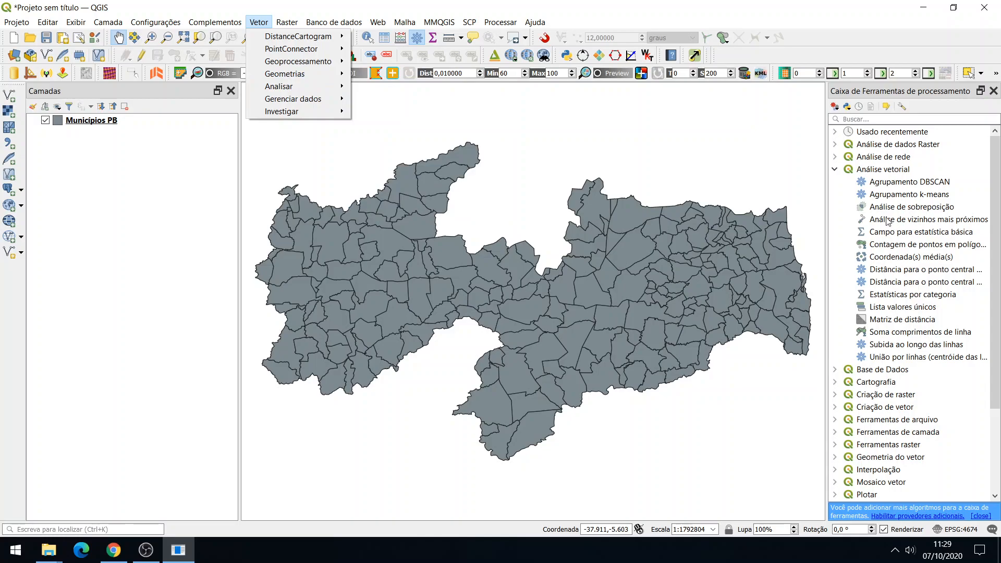
click(835, 170)
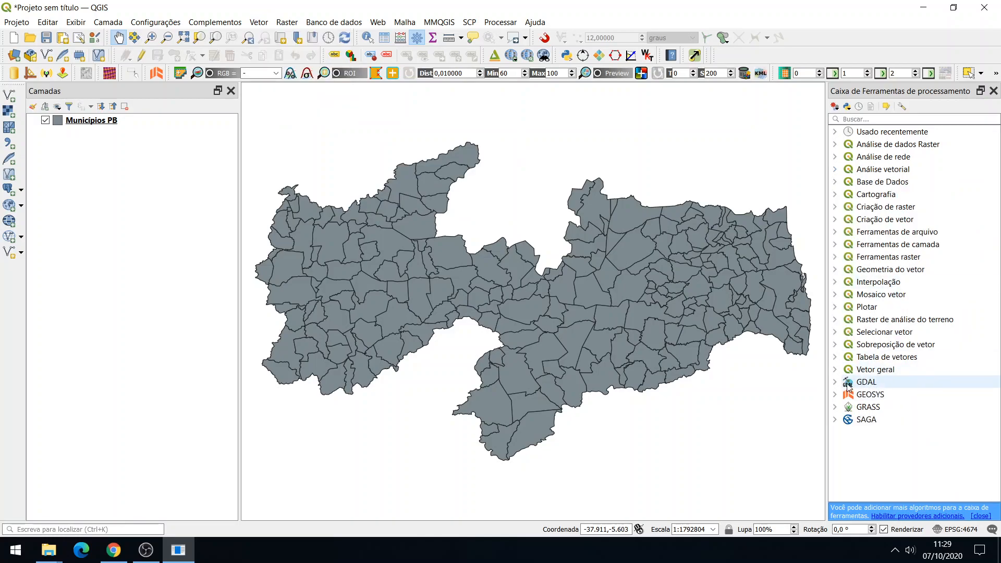
Expand the GRASS provider in the processing toolbox and browse its Vetor (v.*) algorithms
click(835, 410)
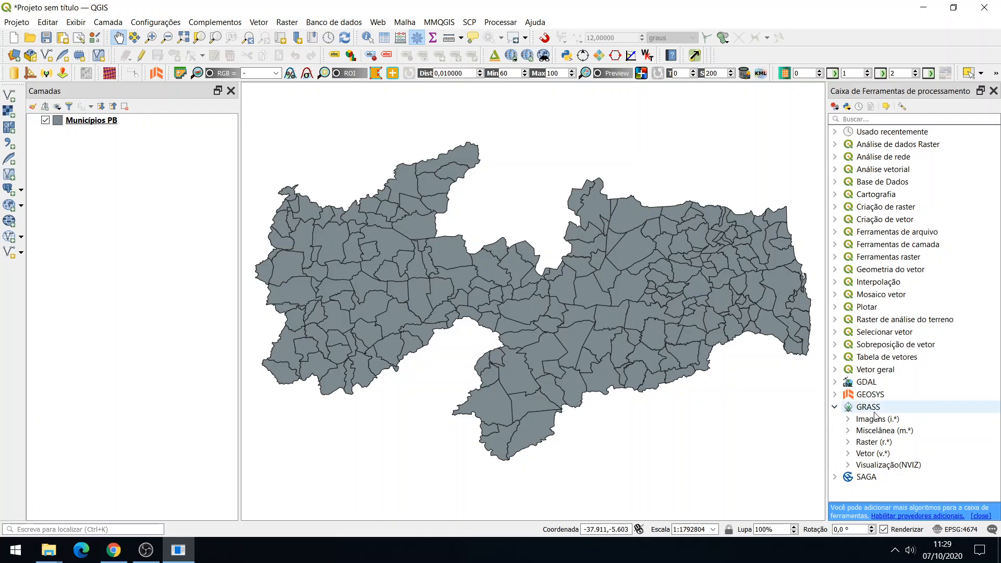
click(848, 453)
scroll(910, 194, down, 9)
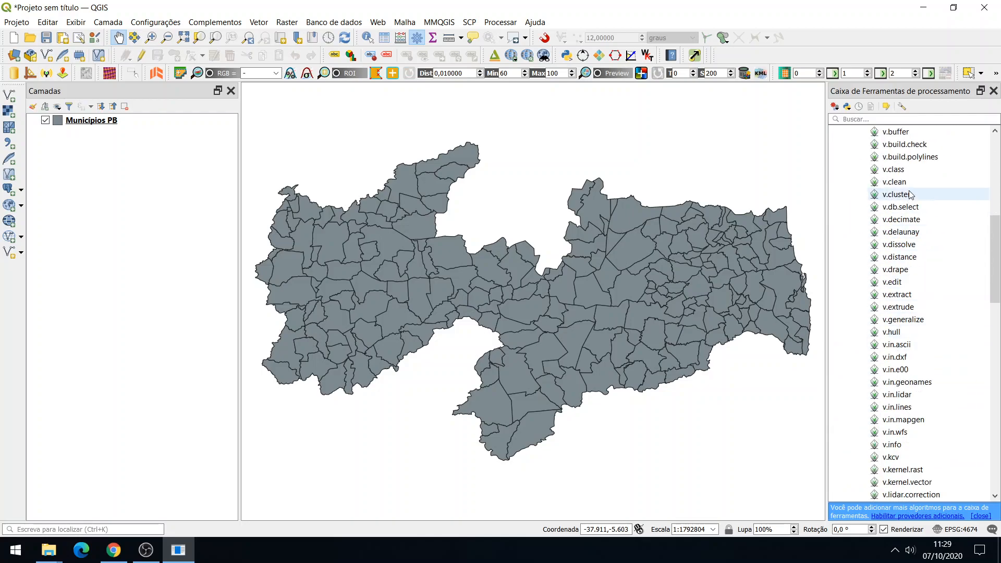
scroll(910, 195, down, 20)
scroll(909, 224, down, 1)
Expand the SAGA provider, compare its tool groups with the GRASS vector algorithms, and collapse the GRASS provider
click(835, 494)
scroll(912, 293, down, 4)
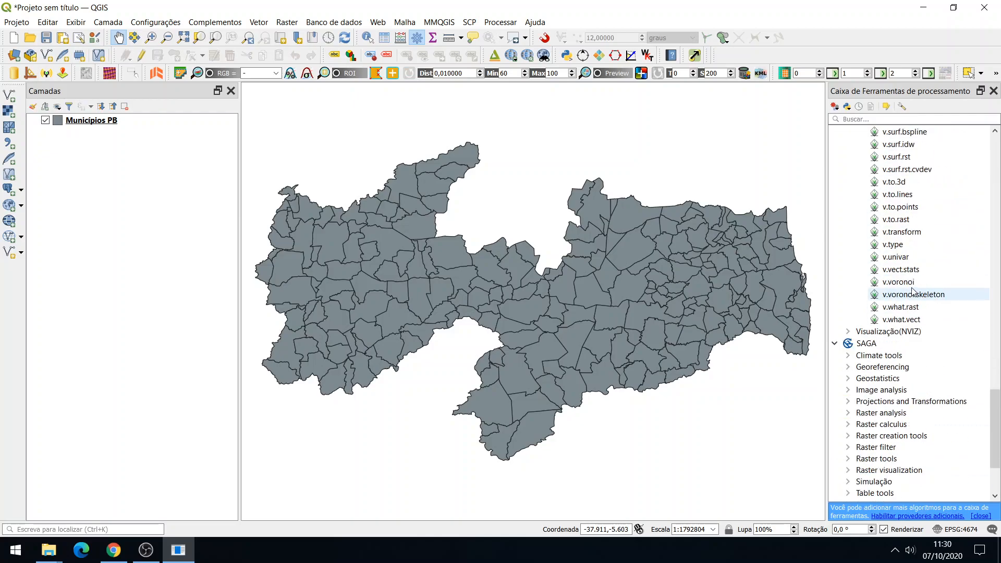
scroll(913, 292, down, 3)
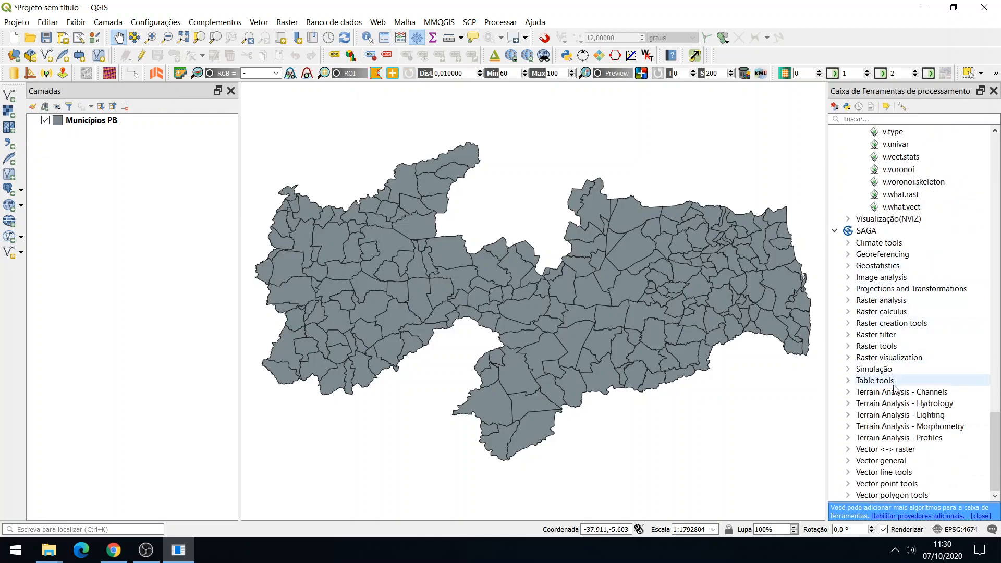
scroll(892, 334, up, 8)
scroll(894, 261, up, 7)
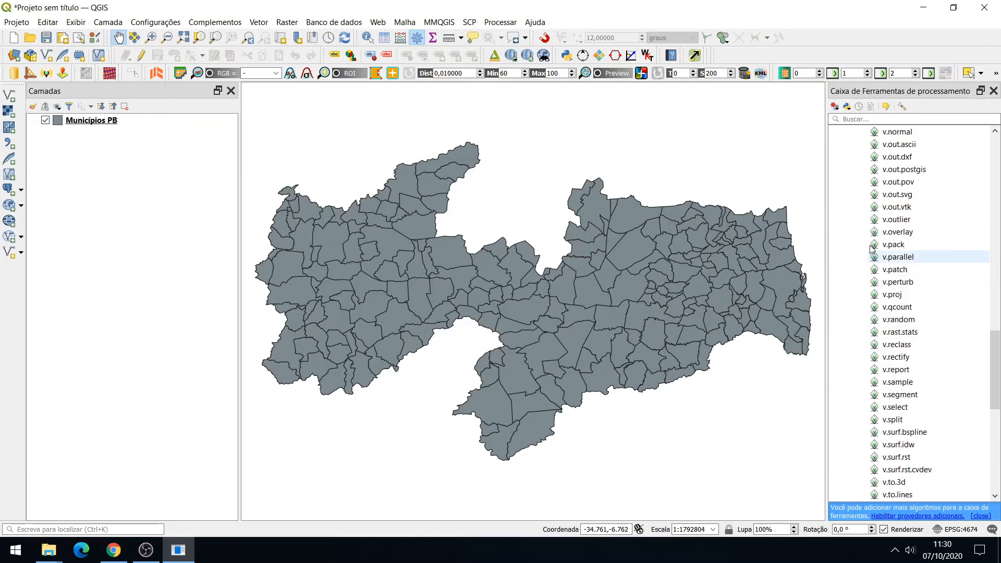
scroll(896, 215, down, 17)
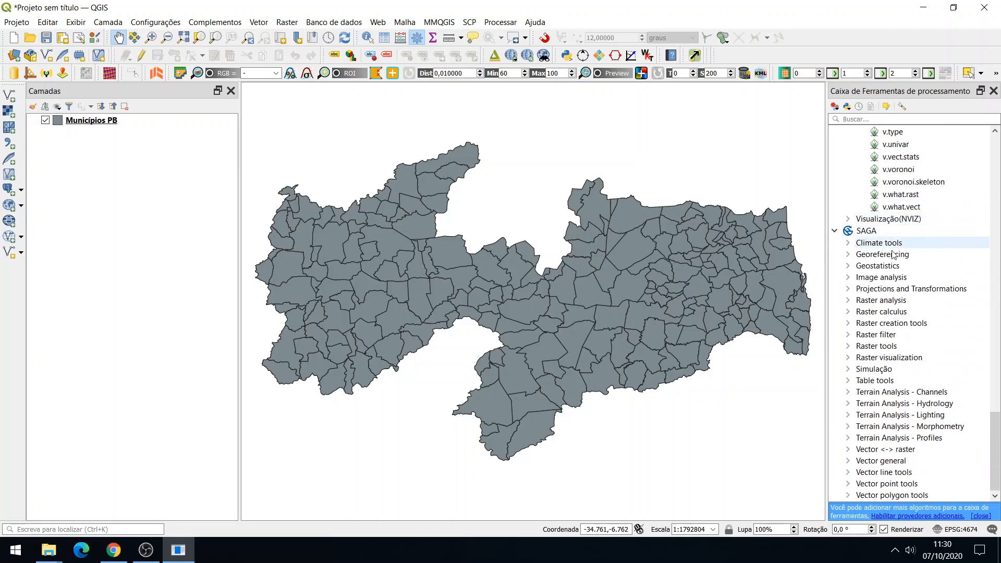
scroll(902, 261, up, 18)
scroll(905, 303, up, 20)
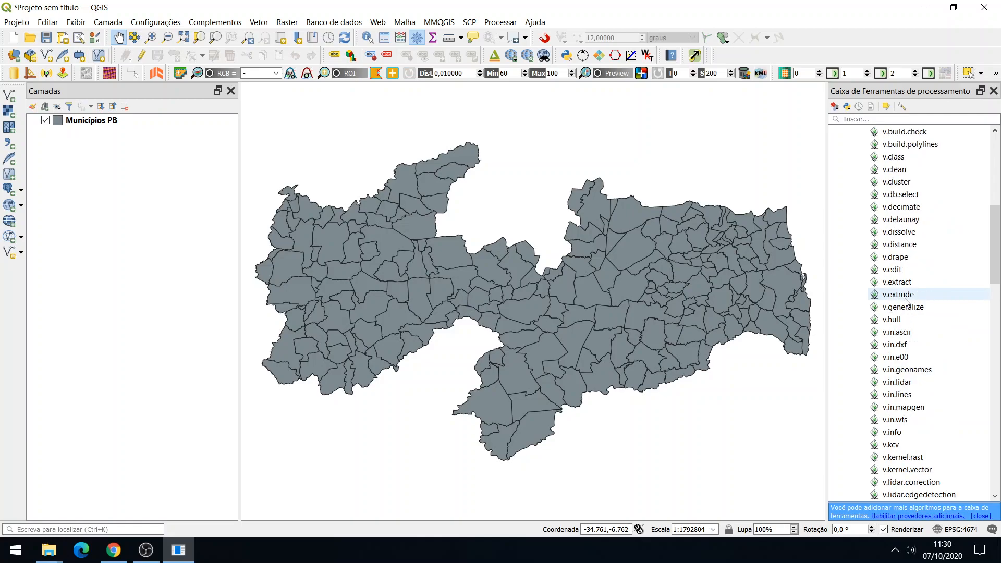
click(835, 357)
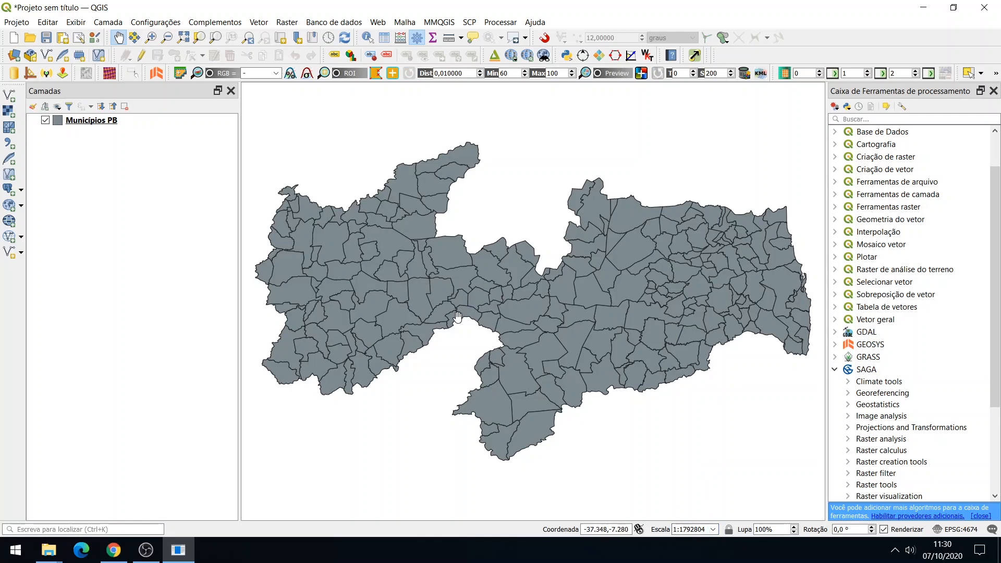
Examine how the map scale changes at closer and wider views of the municipalities, and return to the full extent
scroll(605, 322, up, 2)
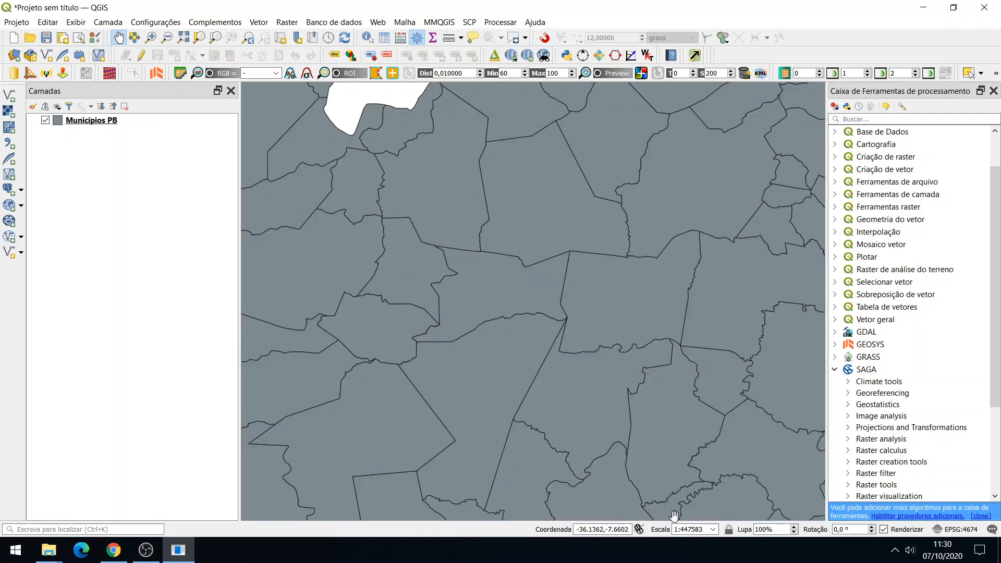
scroll(530, 313, up, 2)
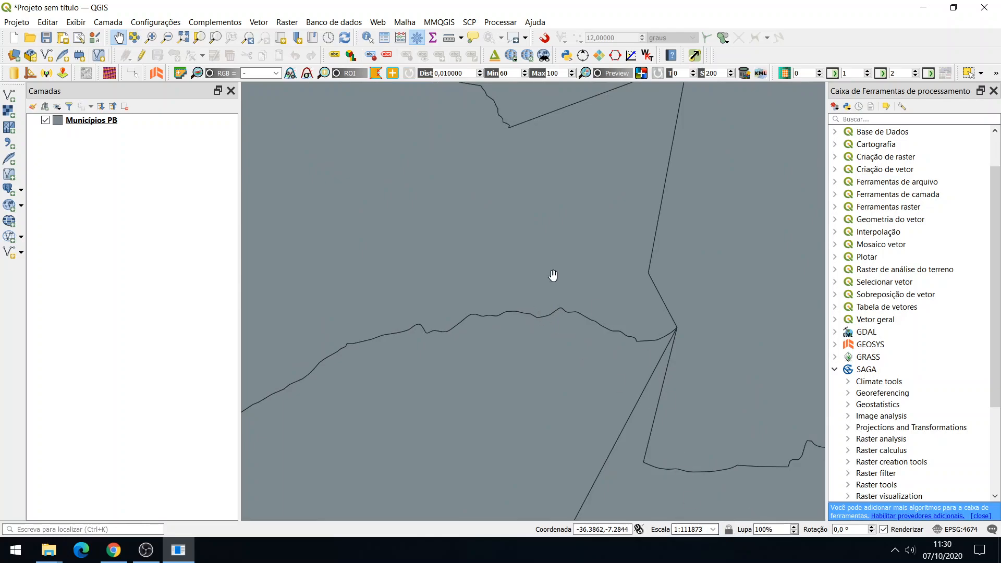
scroll(553, 274, down, 4)
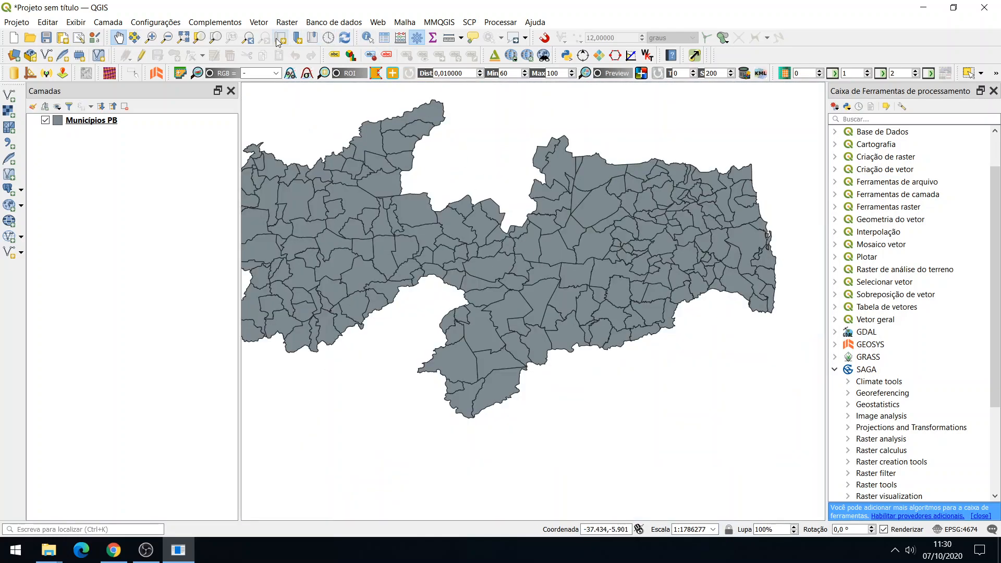
click(183, 37)
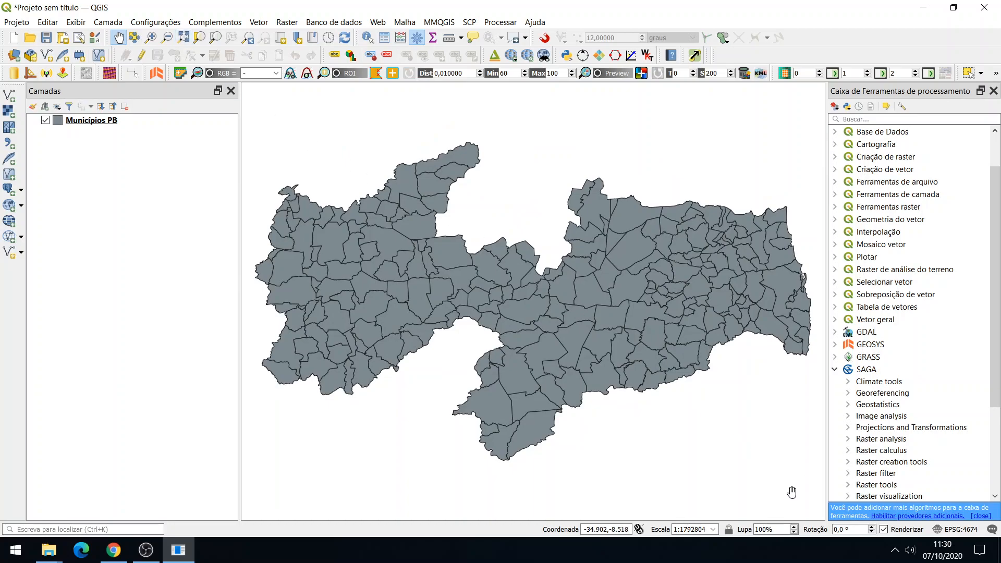
Try out the map canvas rotation and reset it to 0°
click(871, 528)
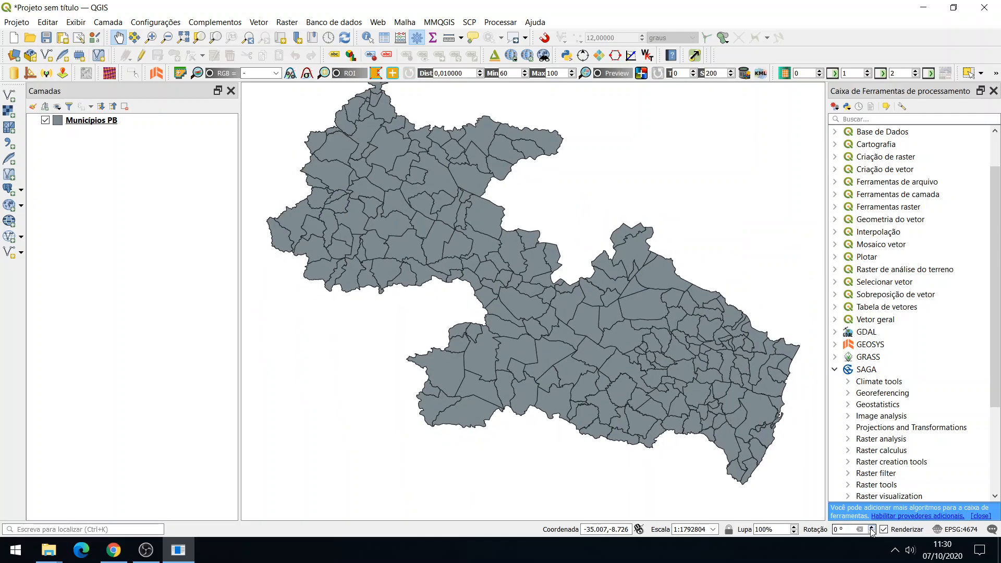
key(Return)
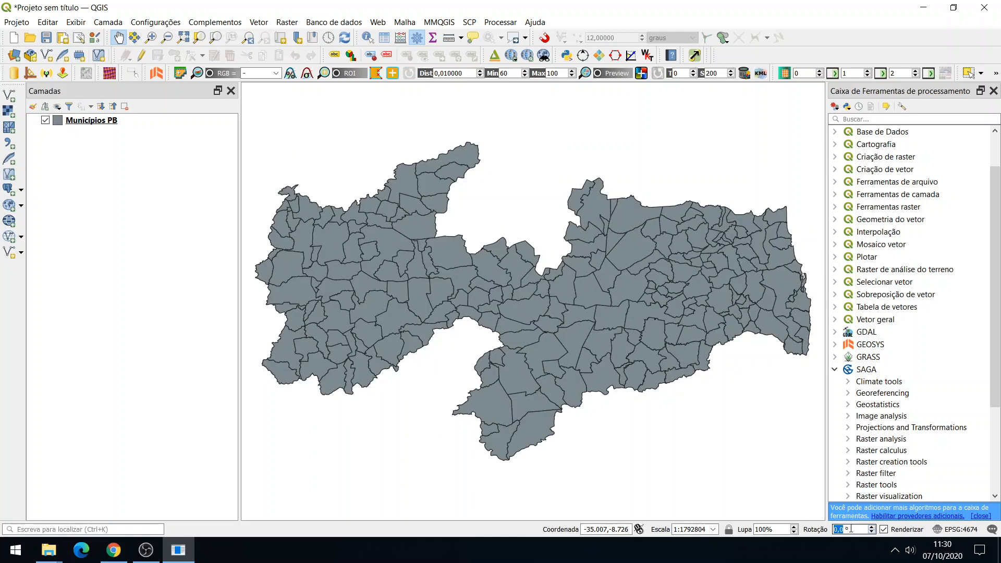